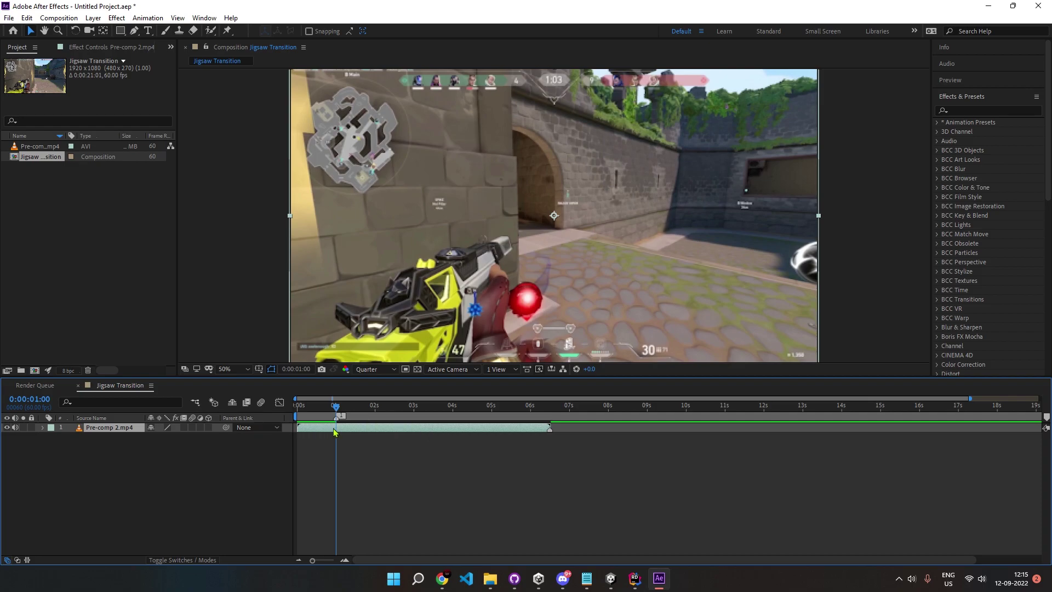
Step: Split the Pre-comp 2.mp4 clip at 0:00:01:00 and apply Freeze Frame to its first segment
{"action": "key", "text": "ctrl+d"}
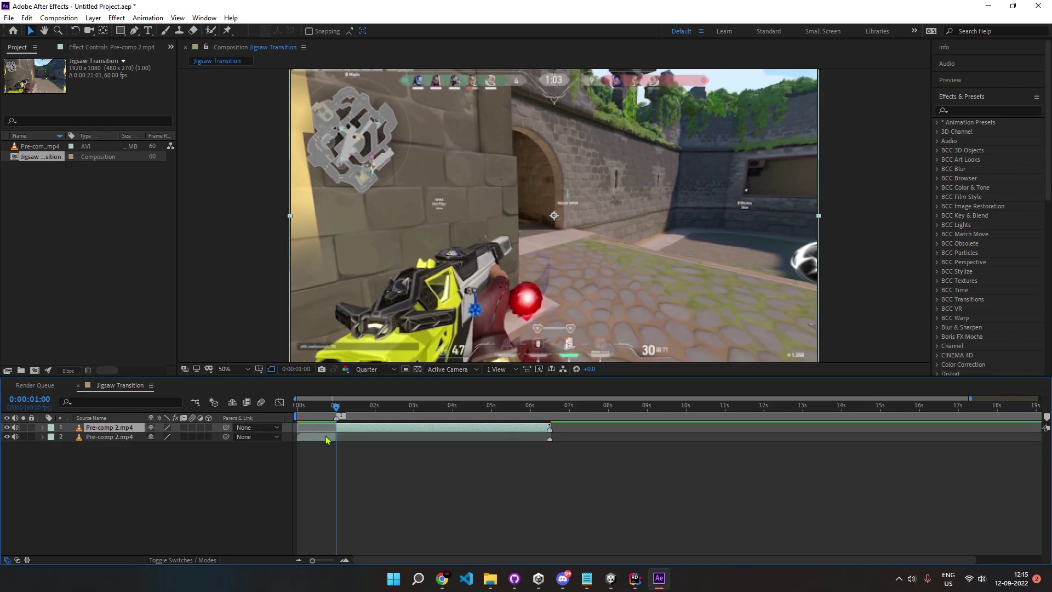
{"action": "left_click", "coordinate": [326, 439]}
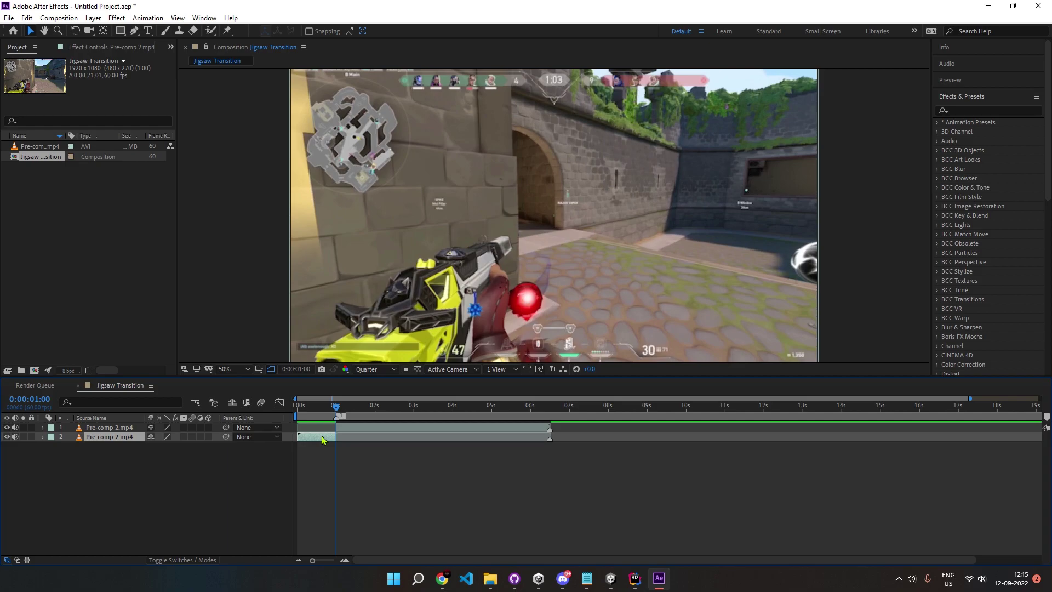
{"action": "right_click", "coordinate": [322, 439]}
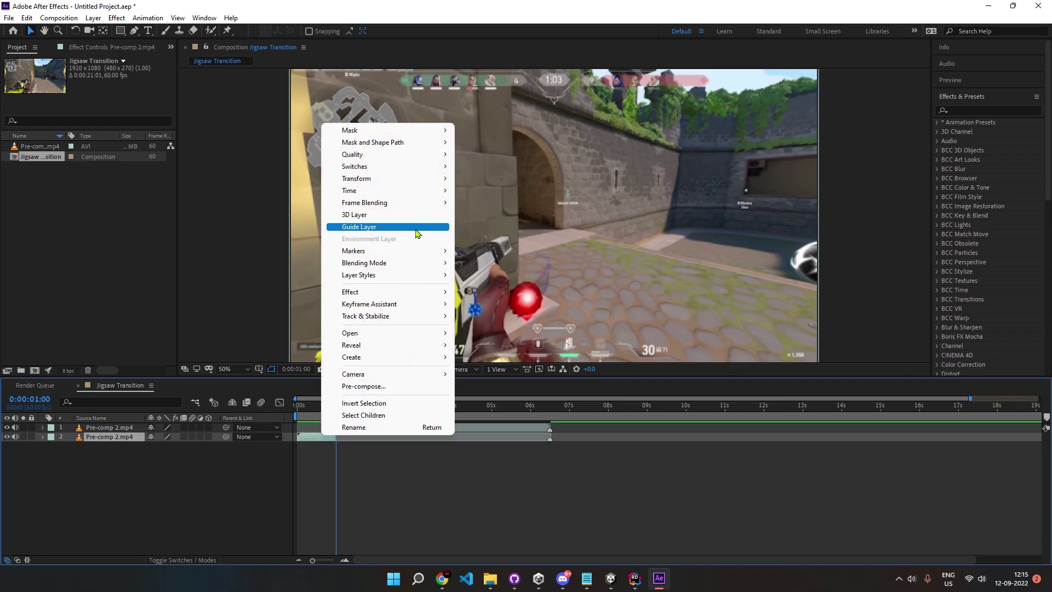
{"action": "mouse_move", "coordinate": [405, 190]}
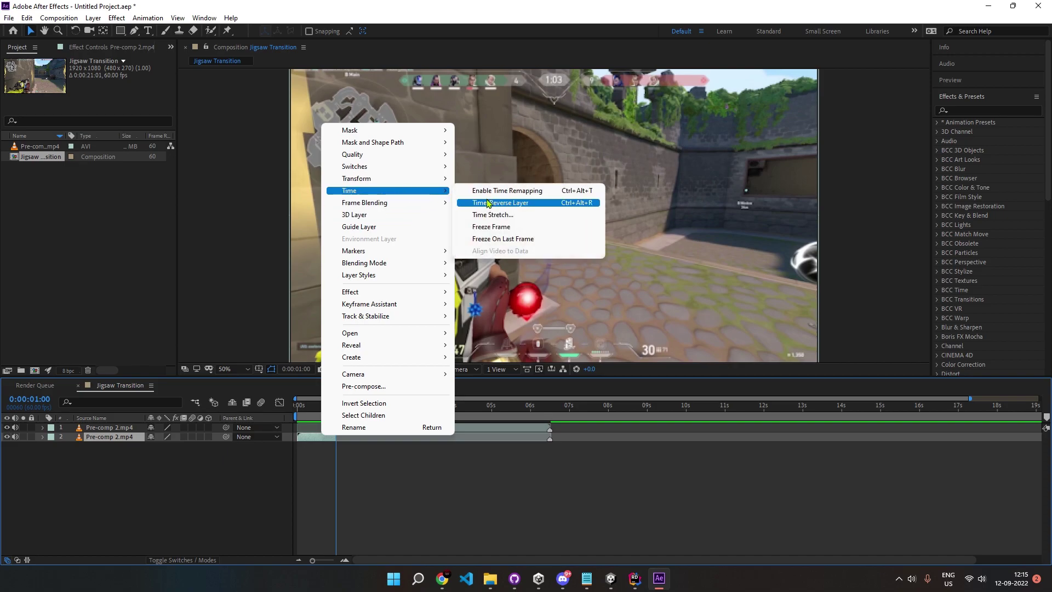
{"action": "left_click", "coordinate": [491, 226]}
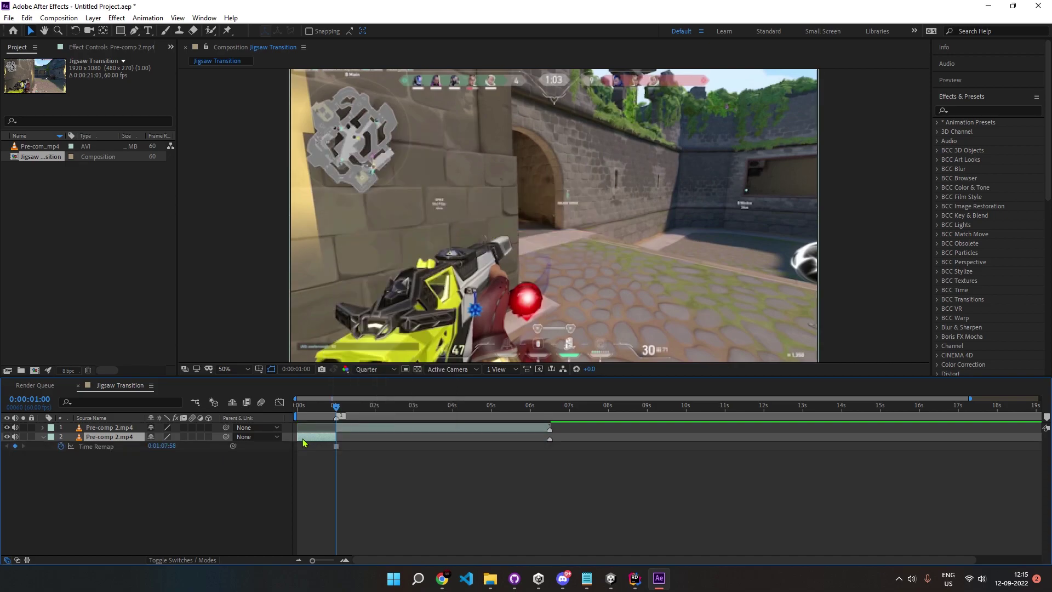
Step: Draw a Pen tool mask around the gun and hand on the frozen first segment
{"action": "mouse_move", "coordinate": [318, 409]}
{"action": "left_mouse_down"}
{"action": "mouse_move", "coordinate": [296, 408]}
{"action": "mouse_move", "coordinate": [331, 408]}
{"action": "left_mouse_up"}
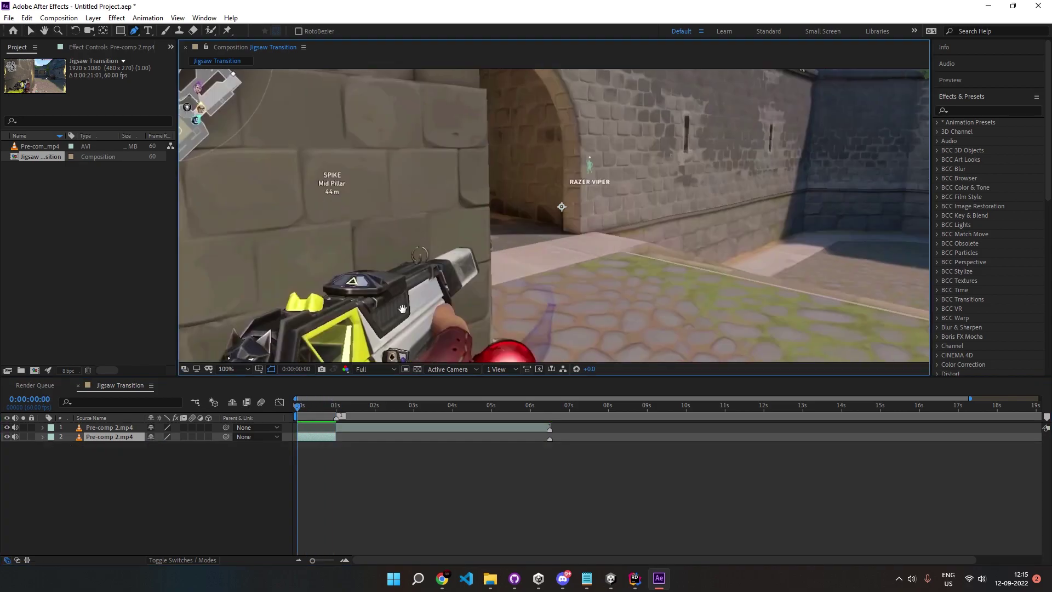
{"action": "left_click", "coordinate": [259, 353]}
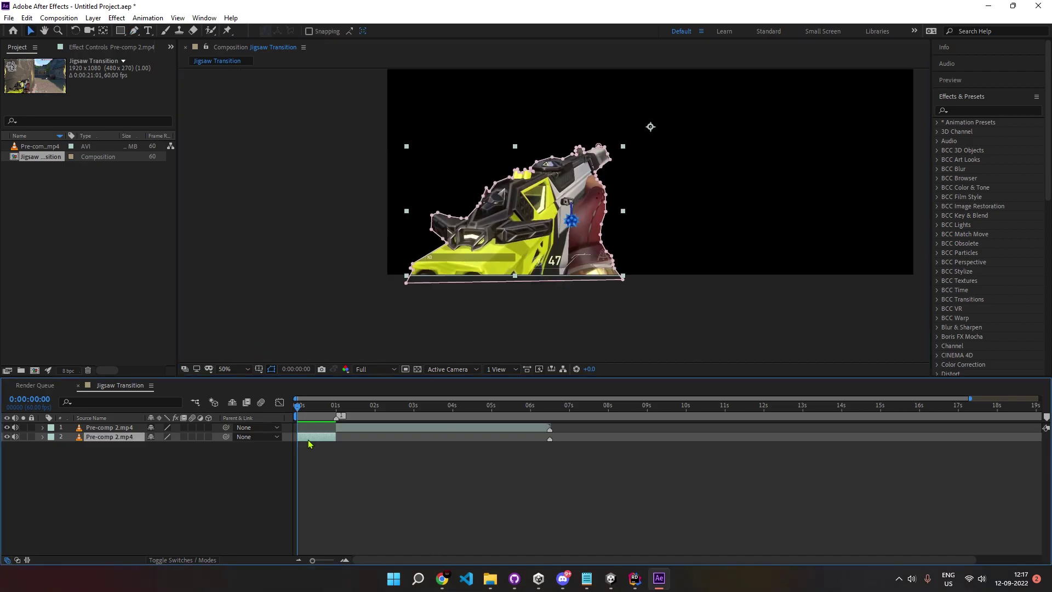
Step: Set the gun mask's mode to Subtract on the duplicated frozen layer
{"action": "left_click", "coordinate": [44, 437]}
{"action": "left_click", "coordinate": [53, 455]}
{"action": "left_click", "coordinate": [189, 464]}
Step: Draw a second Add mask around the left wall, passing outside the frame's edges and down along the gun
{"action": "left_click_drag", "start_coordinate": [495, 289], "coordinate": [461, 311]}
{"action": "key", "text": "g"}
{"action": "left_click", "coordinate": [575, 75]}
{"action": "left_click", "coordinate": [582, 307]}
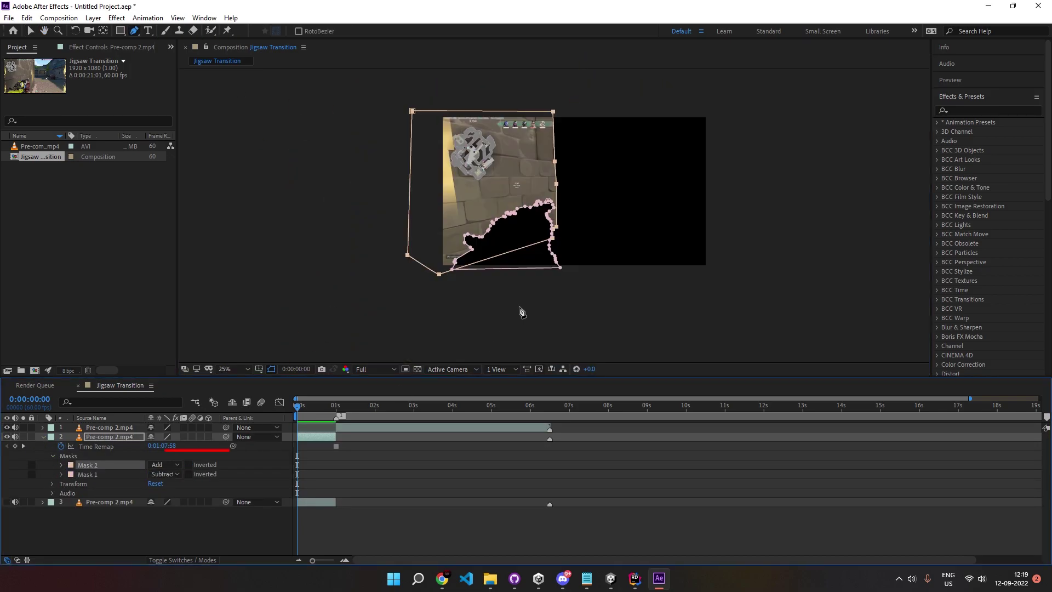
{"action": "key", "text": "comma"}
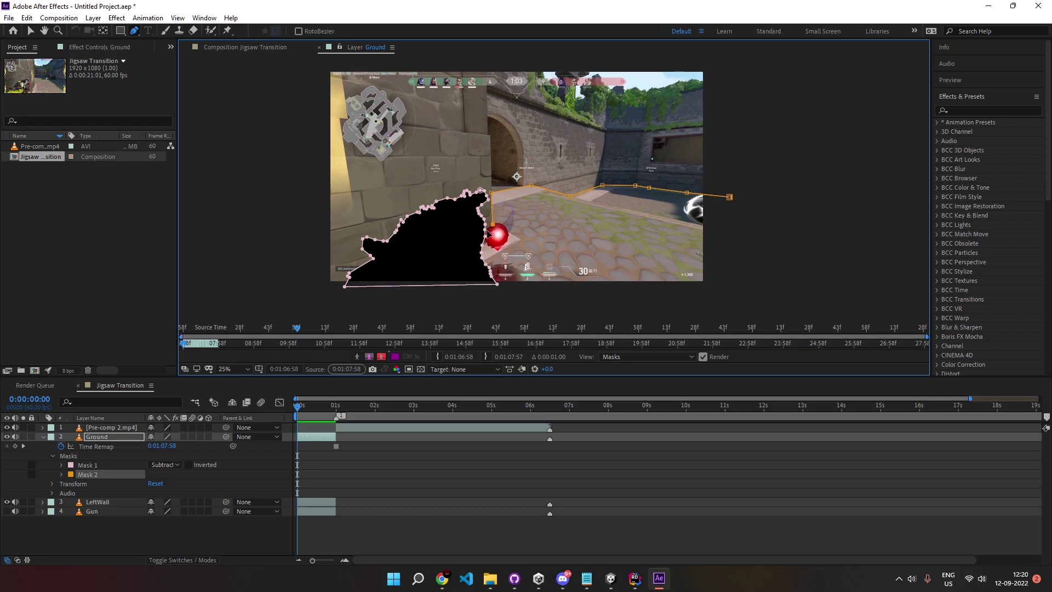
Step: Complete the Ground layer's second mask, following the gun's front edge and closing it outside the frame's lower and outer edges
{"action": "scroll", "coordinate": [488, 233], "scroll_direction": "up", "scroll_amount": 2}
{"action": "left_click", "coordinate": [551, 207]}
{"action": "left_click", "coordinate": [556, 187]}
{"action": "left_click", "coordinate": [554, 208]}
{"action": "left_click", "coordinate": [552, 217]}
{"action": "left_click", "coordinate": [225, 302]}
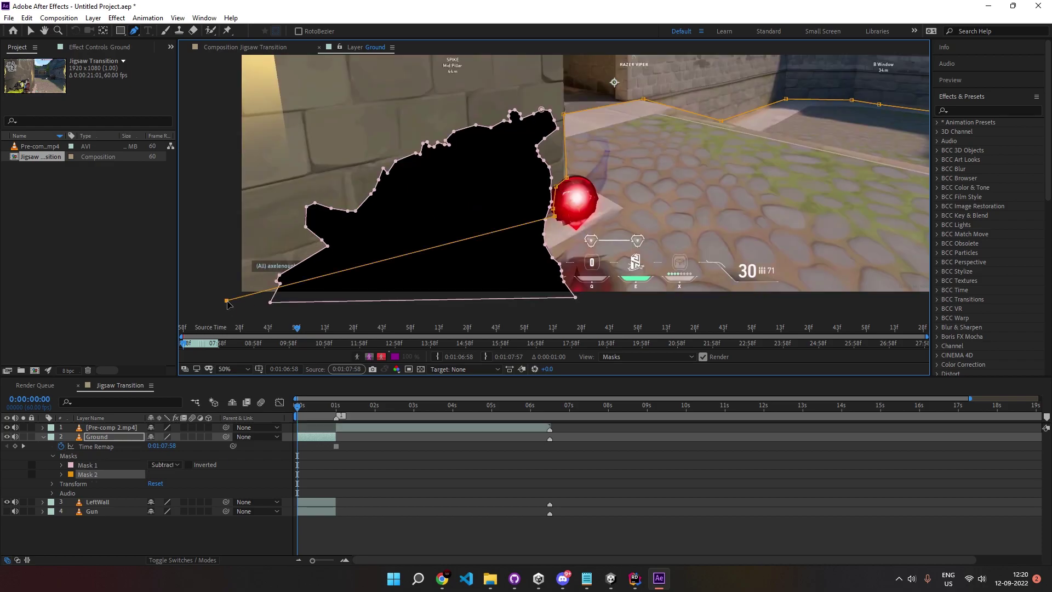
{"action": "left_click_drag", "start_coordinate": [225, 302], "coordinate": [237, 321]}
{"action": "scroll", "coordinate": [523, 291], "scroll_direction": "down", "scroll_amount": 2}
{"action": "left_click", "coordinate": [798, 272]}
{"action": "left_click", "coordinate": [796, 156]}
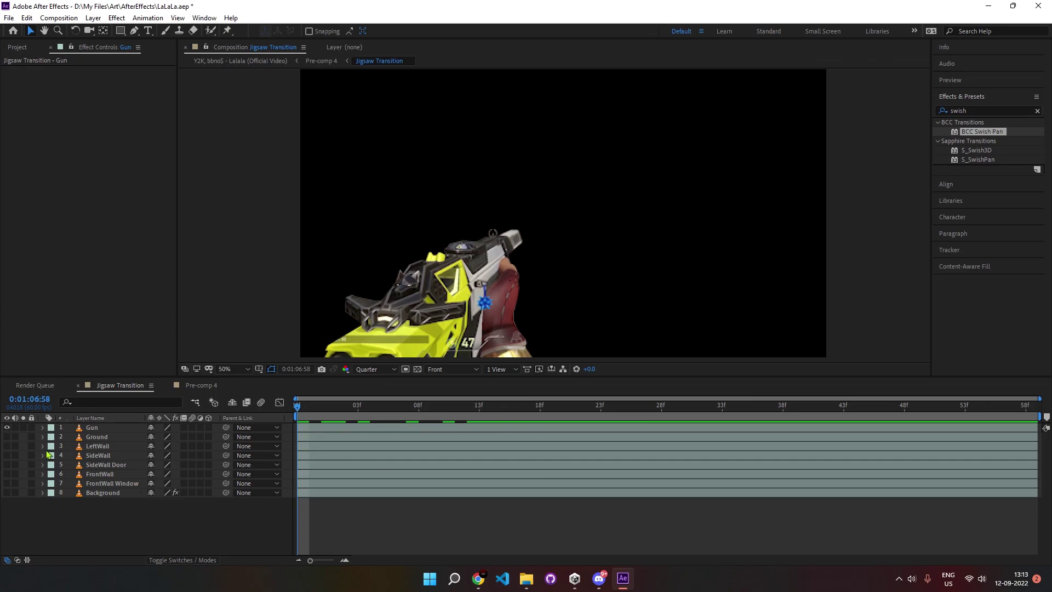
Step: Show the Ground, LeftWall and SideWall layers one at a time to examine each masked piece
{"action": "left_click", "coordinate": [7, 427]}
{"action": "left_click", "coordinate": [8, 437]}
{"action": "left_click", "coordinate": [8, 436]}
{"action": "left_click", "coordinate": [7, 445]}
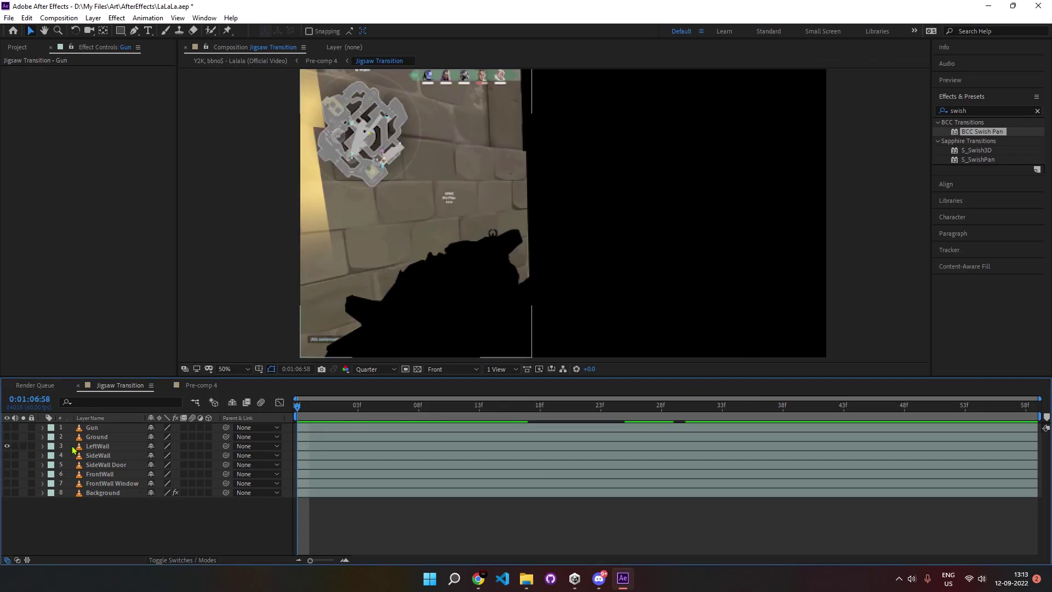
{"action": "left_click", "coordinate": [97, 447]}
{"action": "left_click", "coordinate": [6, 446]}
{"action": "left_click", "coordinate": [6, 455]}
{"action": "left_click", "coordinate": [311, 455]}
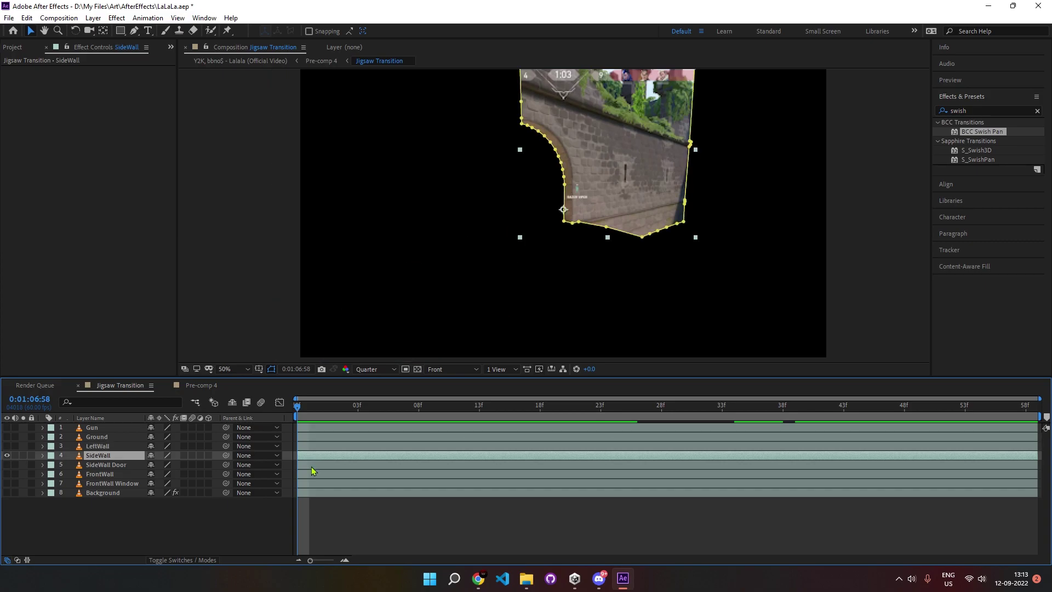
Step: Examine the SideWall Door, FrontWall and FrontWall Window layers one at a time, and restore the visibility of the layers above
{"action": "left_click", "coordinate": [6, 455]}
{"action": "left_click", "coordinate": [7, 464]}
{"action": "left_click", "coordinate": [383, 465]}
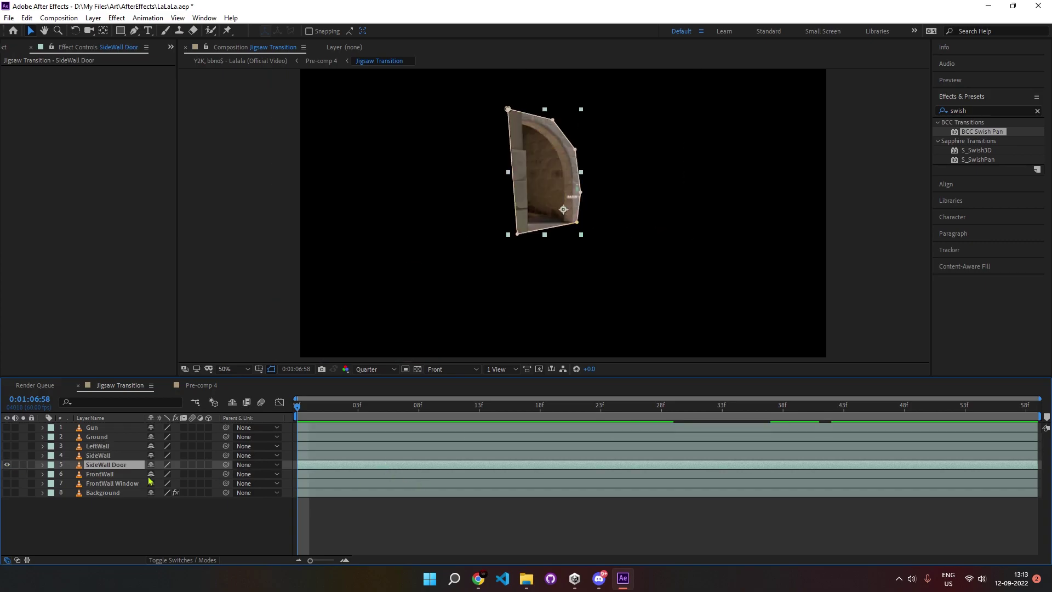
{"action": "left_click", "coordinate": [7, 464]}
{"action": "left_click", "coordinate": [7, 474]}
{"action": "left_click", "coordinate": [366, 474]}
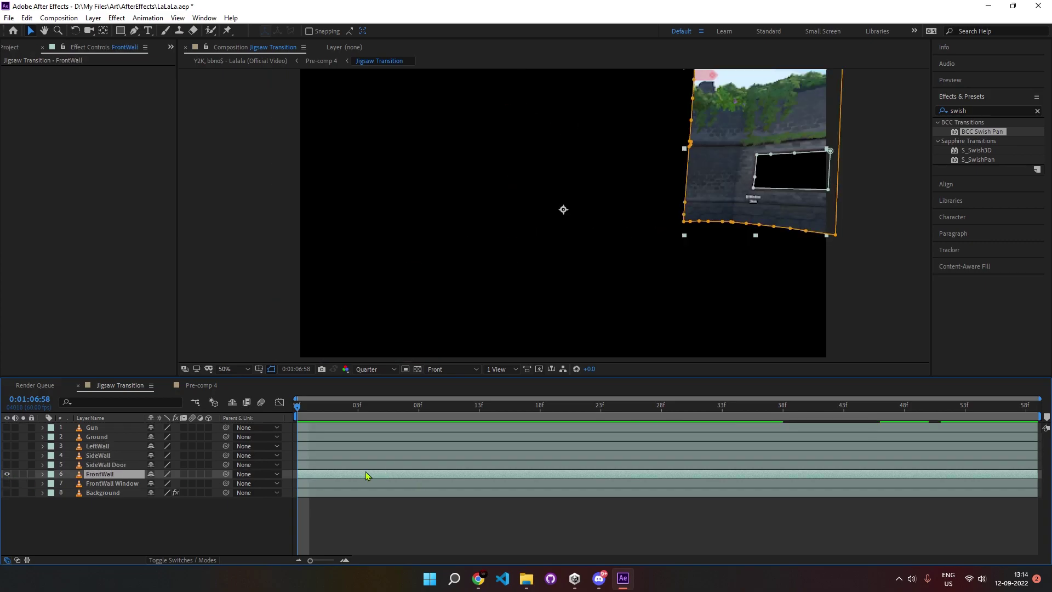
{"action": "left_click", "coordinate": [6, 474]}
{"action": "left_click", "coordinate": [7, 484]}
{"action": "left_click", "coordinate": [385, 484]}
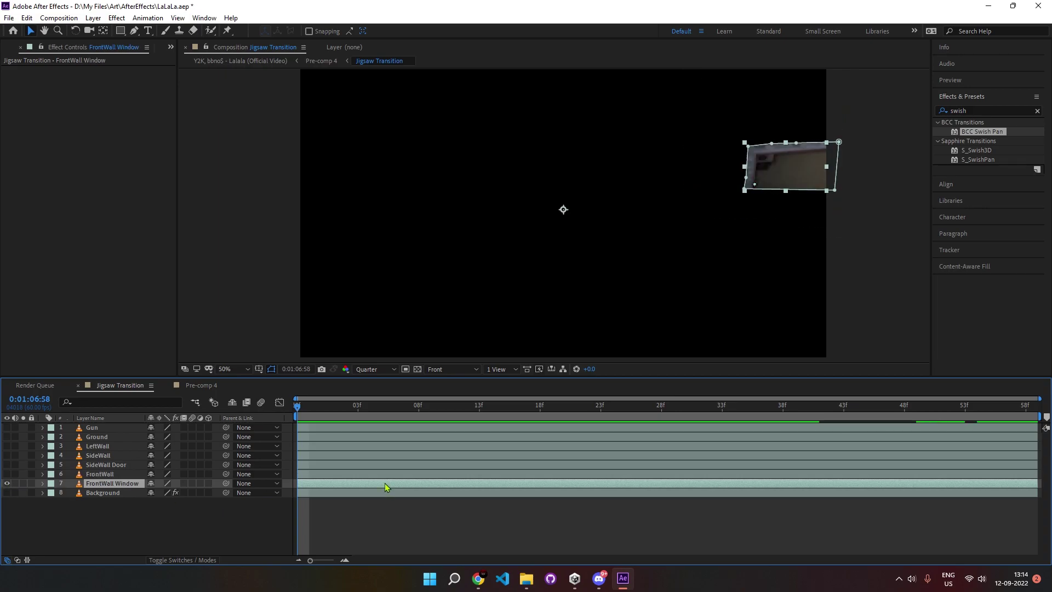
{"action": "left_click_drag", "start_coordinate": [7, 473], "coordinate": [7, 428]}
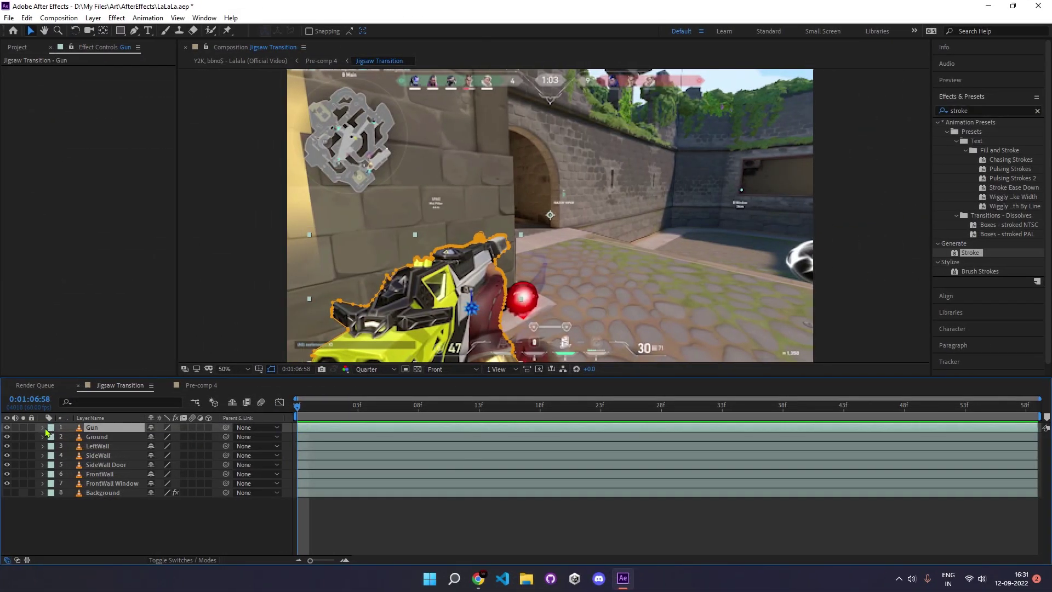
Step: Add Position keyframes to the Gun layer at 0:01:06:58, 0:01:07:07, 0:01:07:10 and 0:01:07:12
{"action": "left_click", "coordinate": [43, 428]}
{"action": "left_click", "coordinate": [71, 475]}
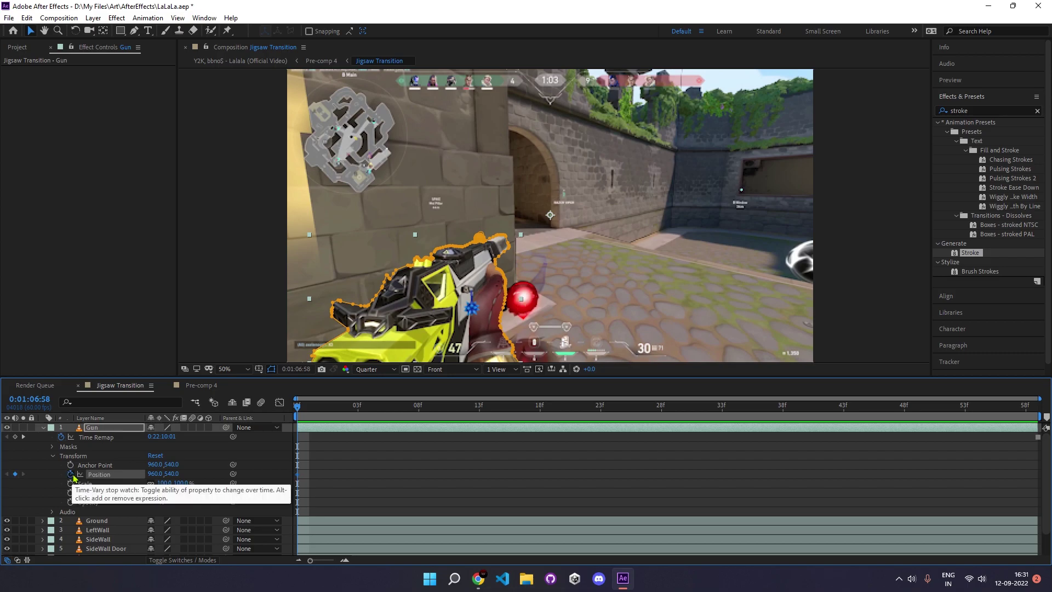
{"action": "key", "text": "space"}
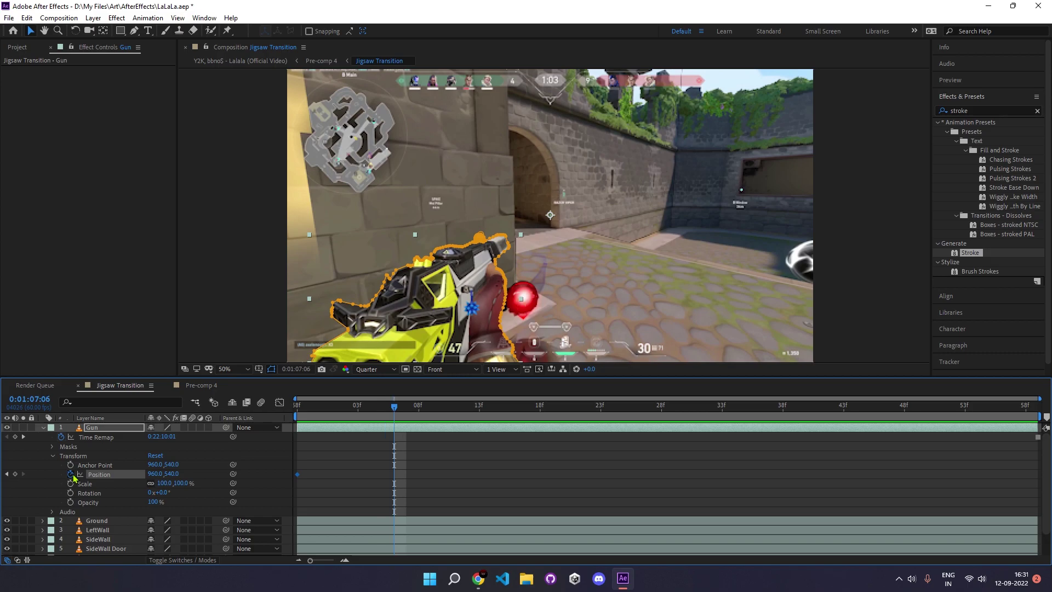
{"action": "left_click", "coordinate": [14, 475]}
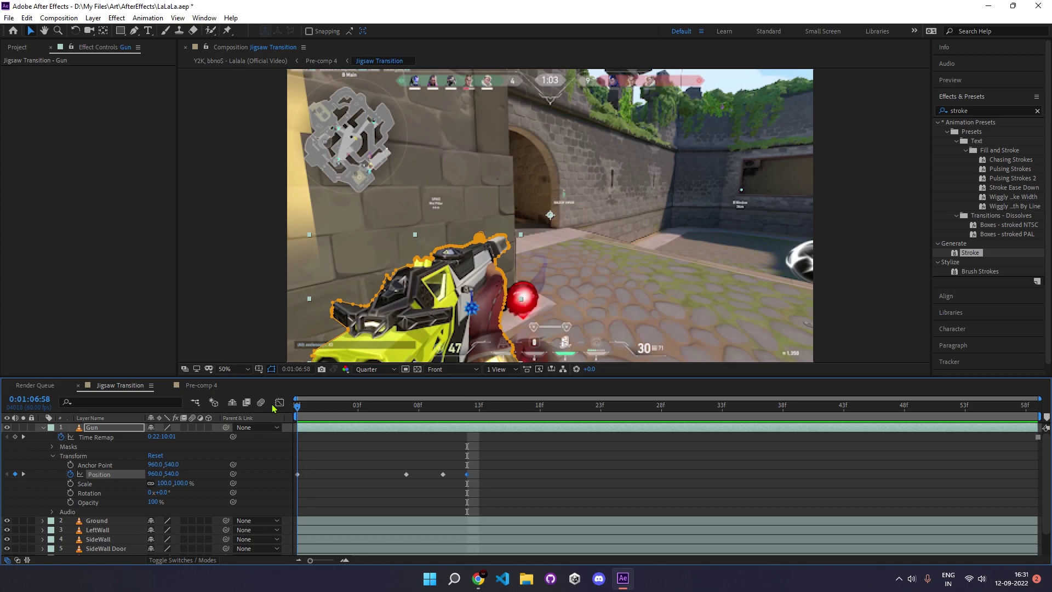
Step: Set the Gun's Position to 960, 1030 at 0:01:06:58 and 960, 550 at 0:01:07:10, and preview the motion
{"action": "left_click_drag", "start_coordinate": [174, 480], "coordinate": [502, 351]}
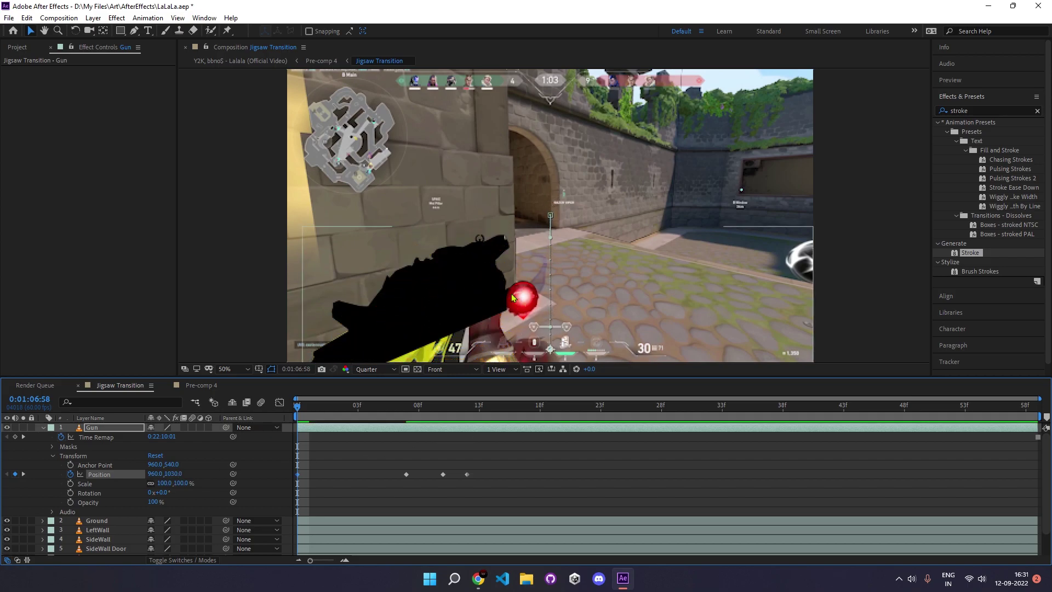
{"action": "key", "text": "comma"}
{"action": "left_click", "coordinate": [406, 416]}
{"action": "left_click_drag", "start_coordinate": [437, 418], "coordinate": [442, 413]}
{"action": "left_click_drag", "start_coordinate": [178, 478], "coordinate": [185, 475]}
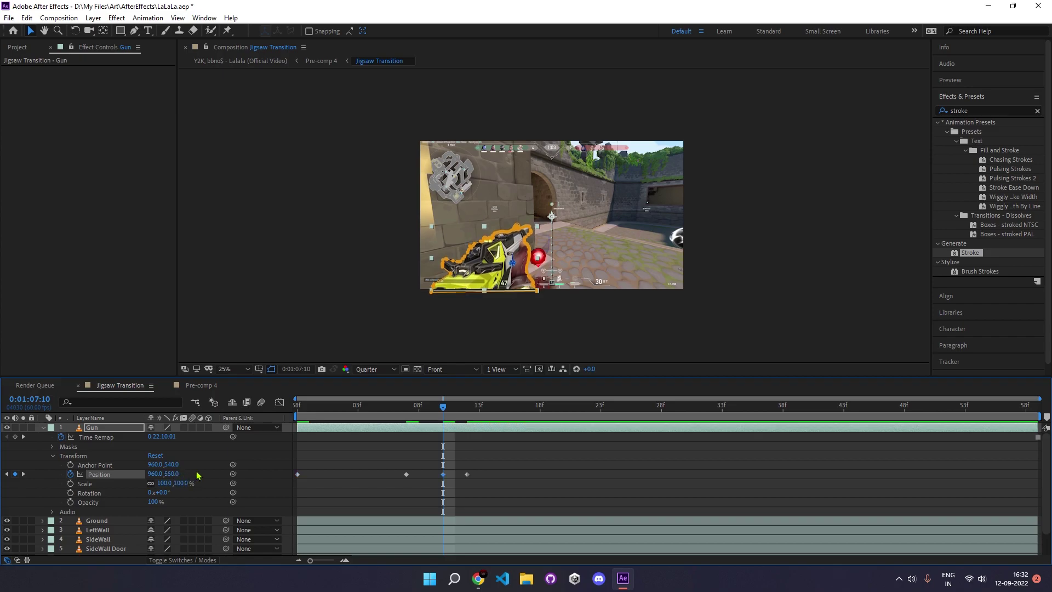
{"action": "key", "text": "space"}
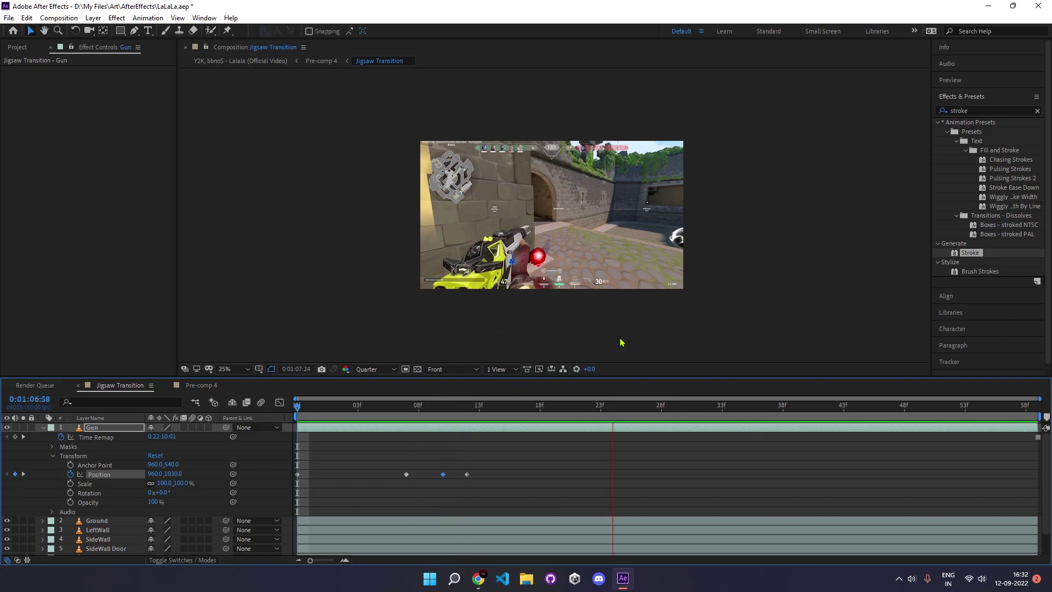
{"action": "key", "text": "space"}
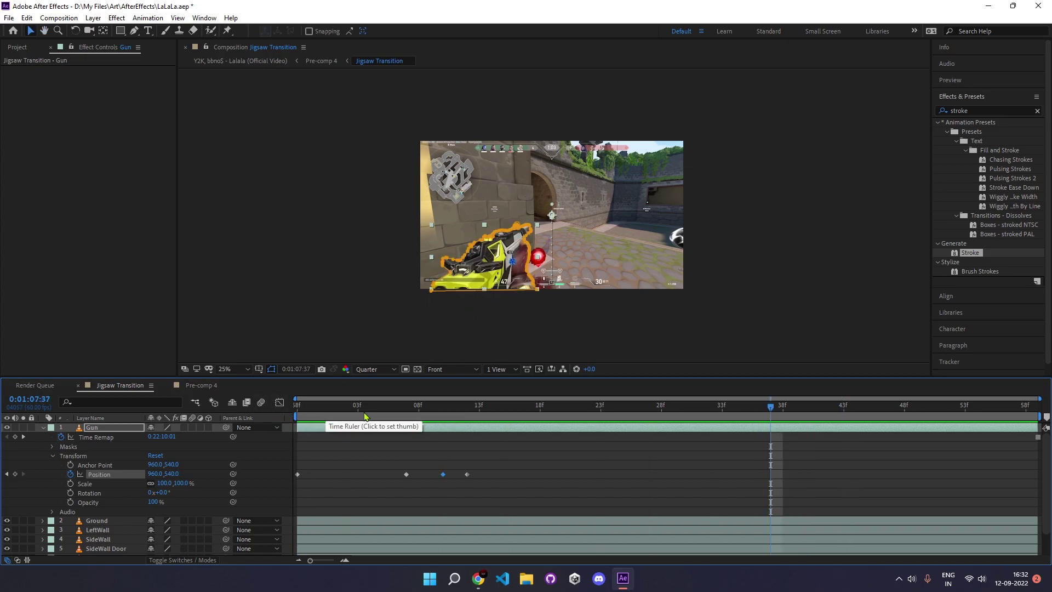
Step: Separate the Gun's Position into X and Y dimensions and smooth the Y Position curve between its first two keyframes
{"action": "left_click", "coordinate": [280, 403]}
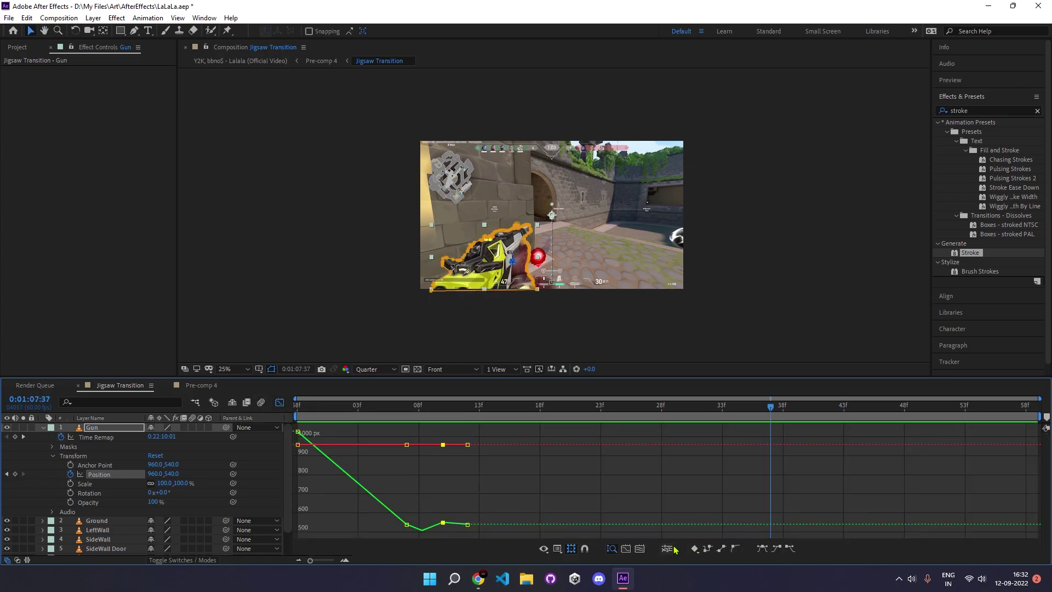
{"action": "left_click", "coordinate": [667, 548]}
{"action": "left_click", "coordinate": [406, 525]}
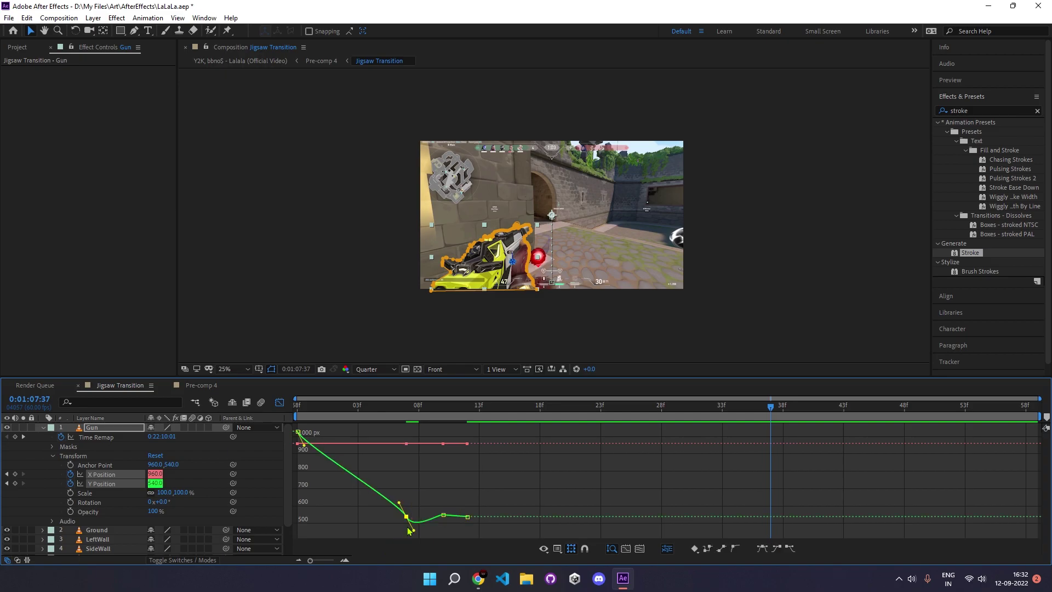
{"action": "left_click", "coordinate": [297, 432], "text": "shift"}
{"action": "left_click", "coordinate": [458, 468]}
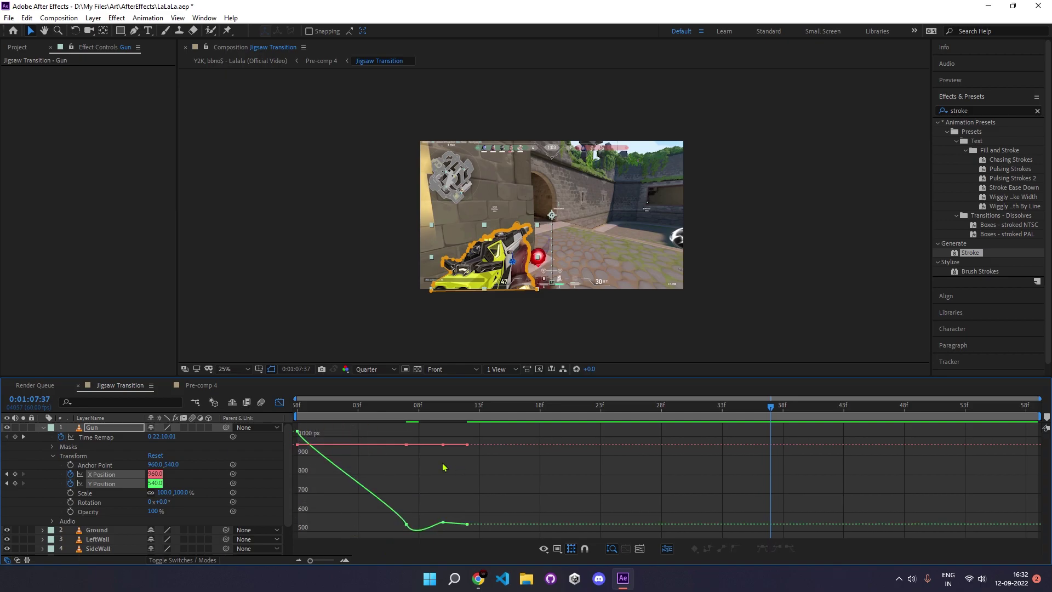
{"action": "left_click", "coordinate": [298, 431]}
{"action": "left_click_drag", "start_coordinate": [304, 447], "coordinate": [309, 444]}
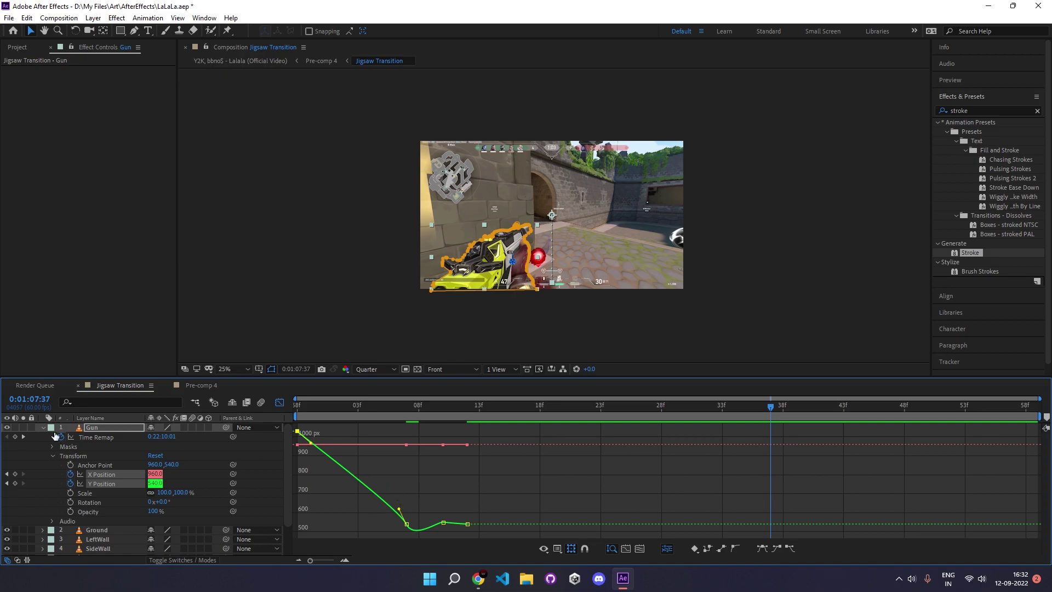
{"action": "left_click", "coordinate": [43, 427]}
{"action": "key", "text": "shift+F3"}
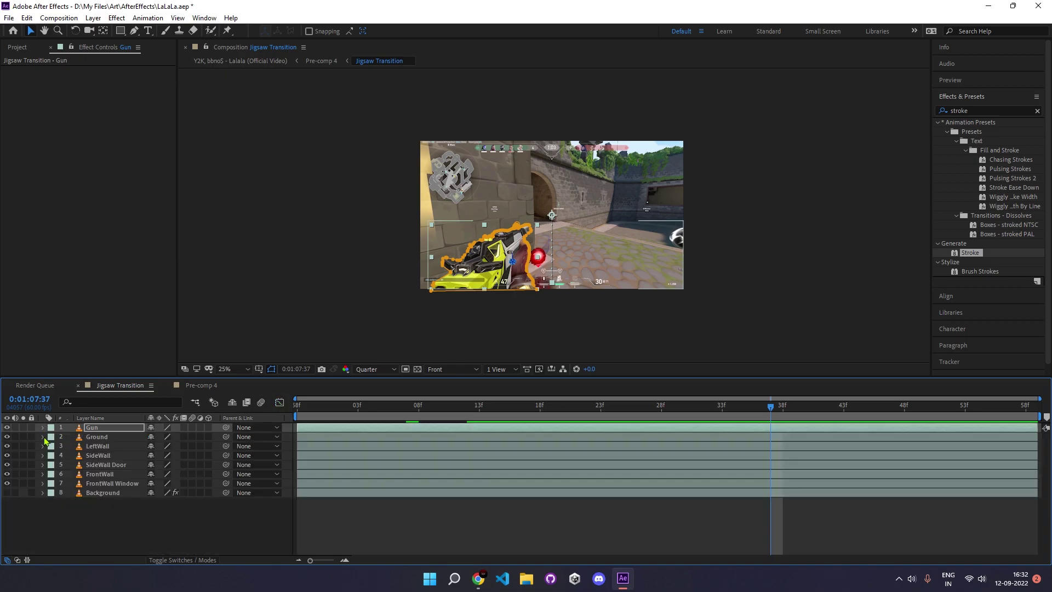
Step: Enable Position keyframing on the Ground layer at 0:01:07:07
{"action": "left_click", "coordinate": [43, 464]}
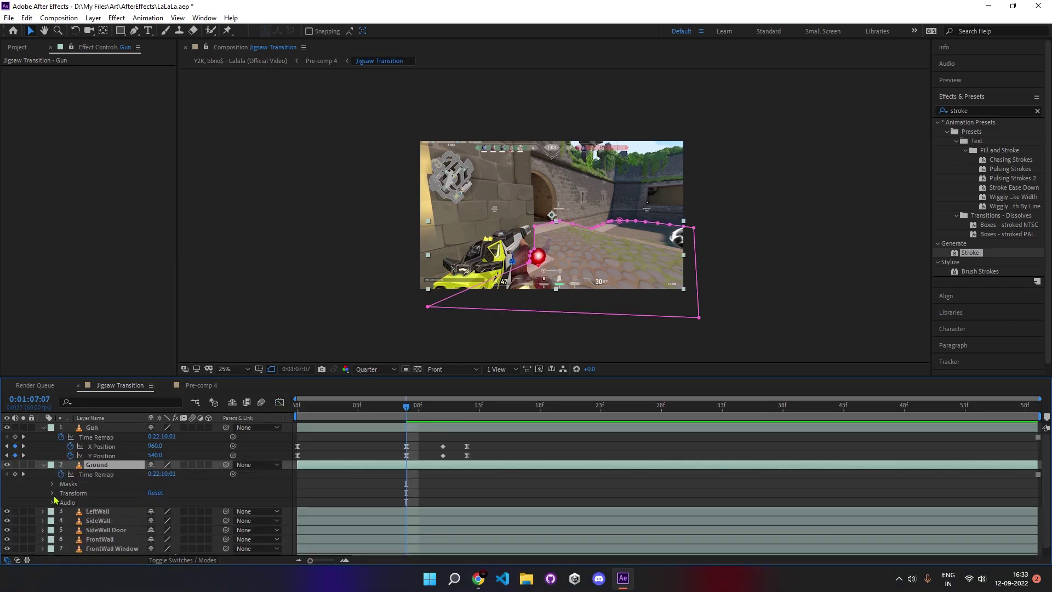
{"action": "left_click", "coordinate": [53, 494]}
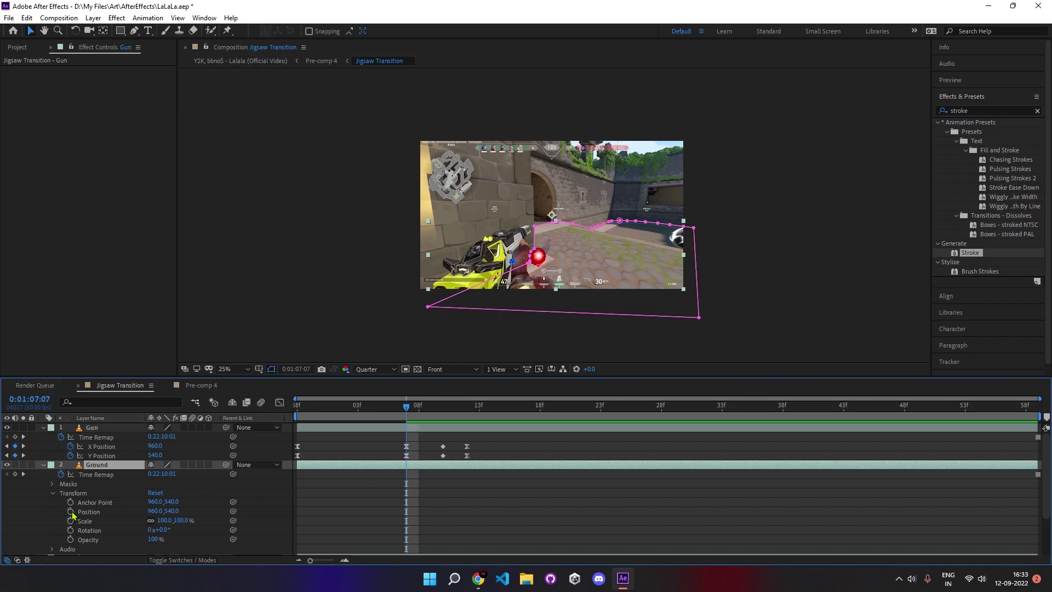
{"action": "left_click", "coordinate": [70, 512]}
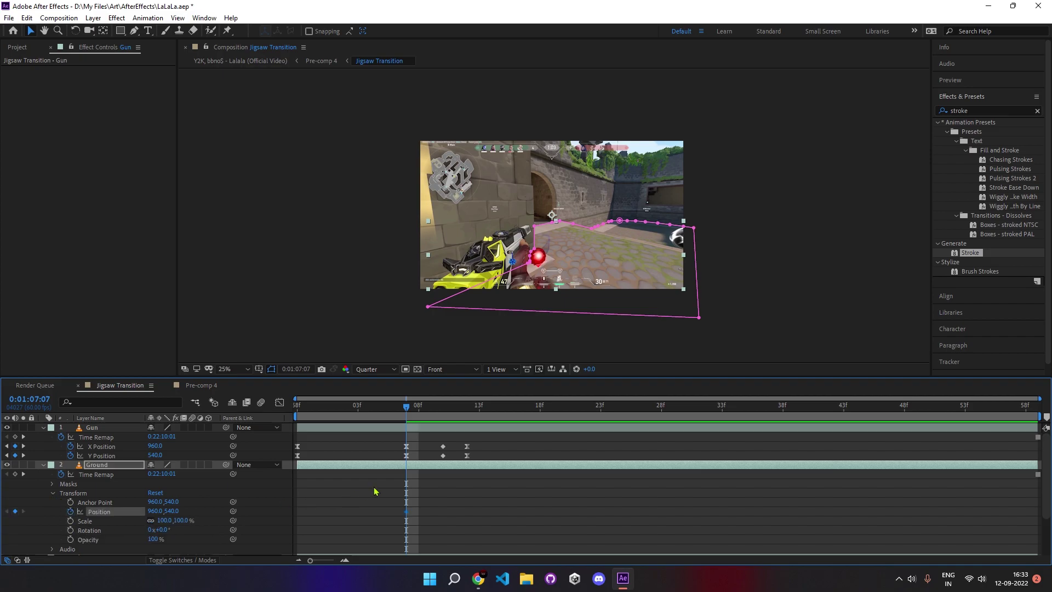
Step: Add further Position keyframes to the Ground layer at 0:01:07:16, 0:01:07:19 and 0:01:07:21
{"action": "key", "text": "Page_Down"}
{"action": "key", "text": "Page_Down"}
{"action": "key", "text": "Page_Down"}
{"action": "key", "text": "Page_Down"}
{"action": "key", "text": "Page_Down"}
{"action": "key", "text": "Page_Down"}
{"action": "key", "text": "Page_Down"}
{"action": "key", "text": "Page_Down"}
{"action": "key", "text": "Page_Down"}
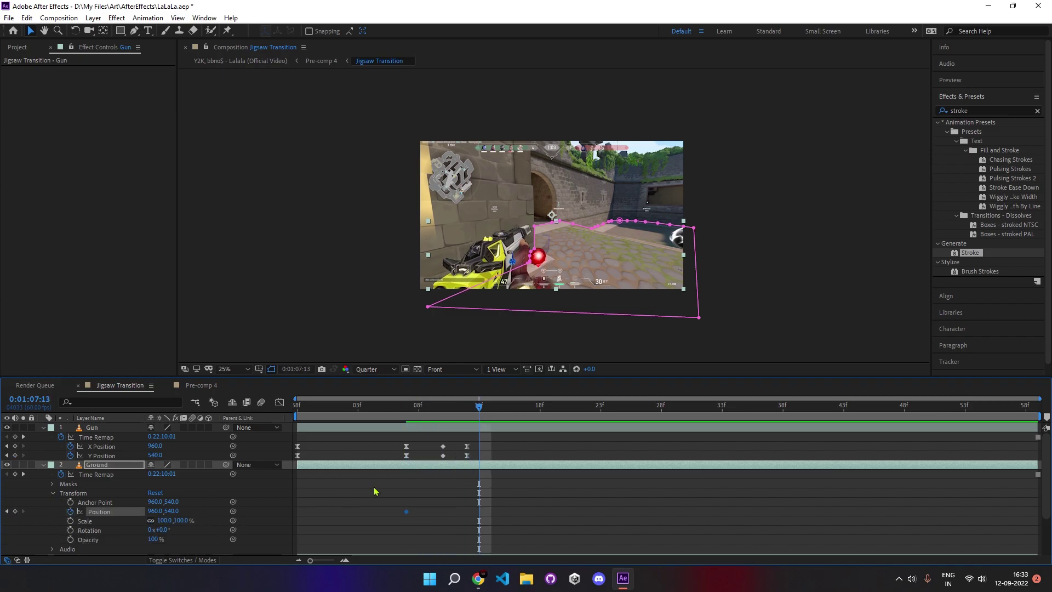
{"action": "key", "text": "Page_Down"}
{"action": "key", "text": "Page_Down"}
{"action": "key", "text": "Page_Down"}
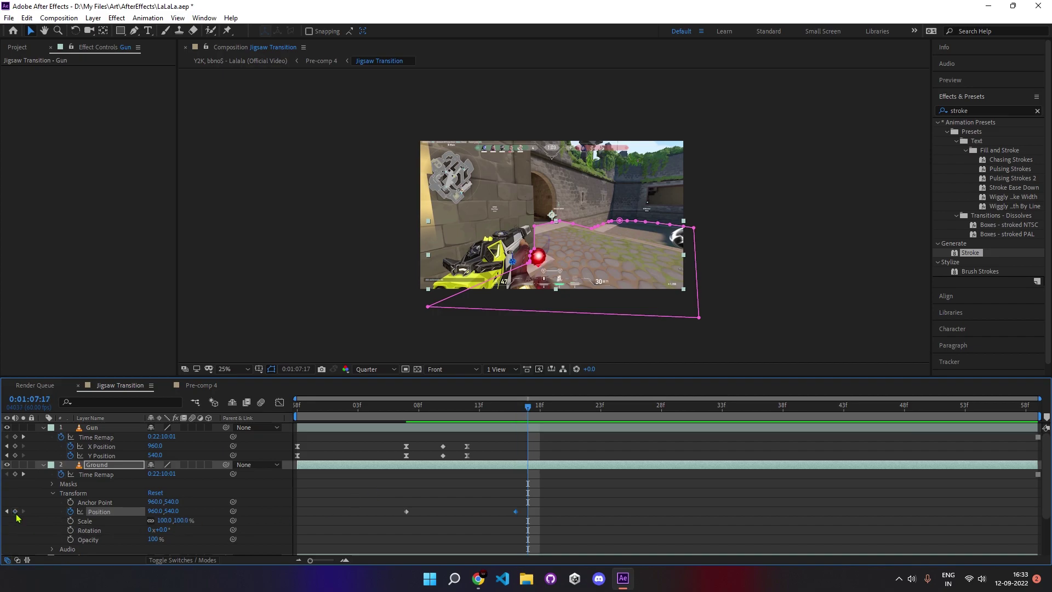
{"action": "left_click", "coordinate": [15, 511]}
{"action": "key", "text": "Page_Down"}
{"action": "key", "text": "Page_Down"}
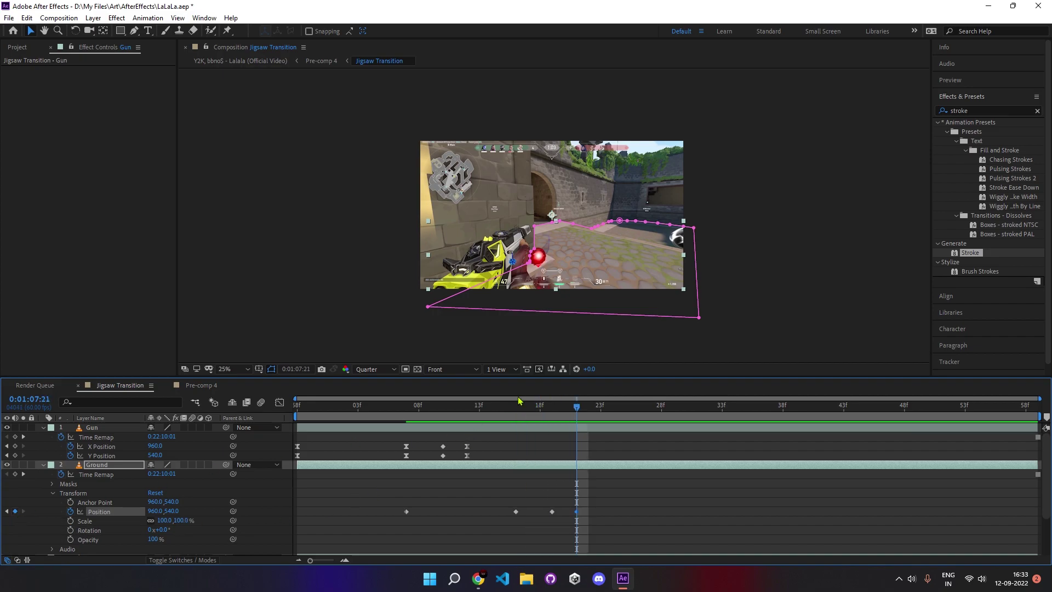
Step: Set the Ground's Position to 960, 1050 at 0:01:07:07 and 960, 550 at 0:01:07:19, and preview the motion
{"action": "left_click", "coordinate": [408, 412]}
{"action": "left_click_drag", "start_coordinate": [173, 511], "coordinate": [479, 495]}
{"action": "left_click_drag", "start_coordinate": [524, 412], "coordinate": [552, 412]}
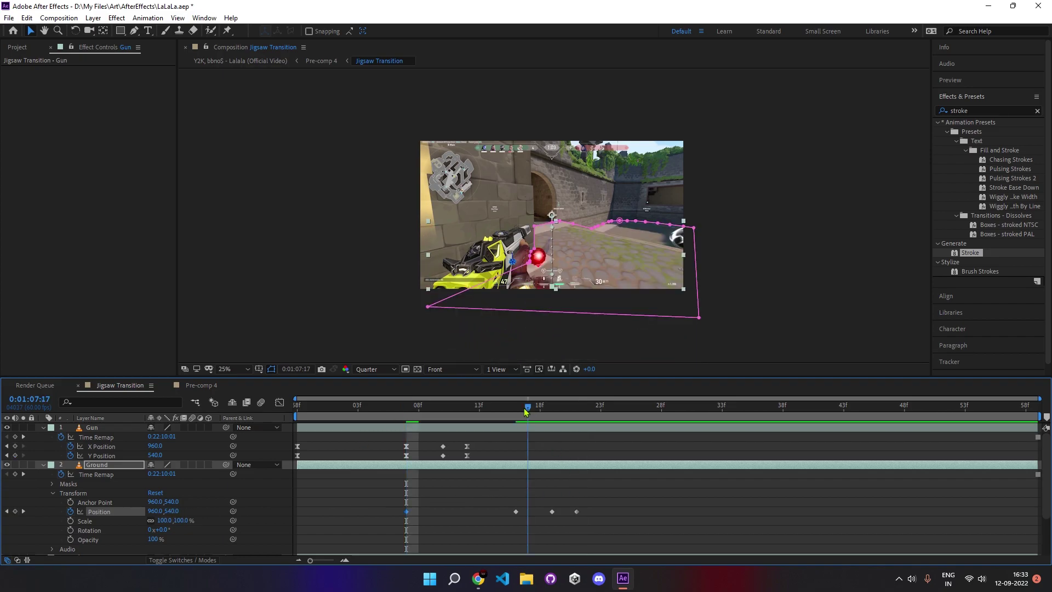
{"action": "left_click", "coordinate": [173, 511]}
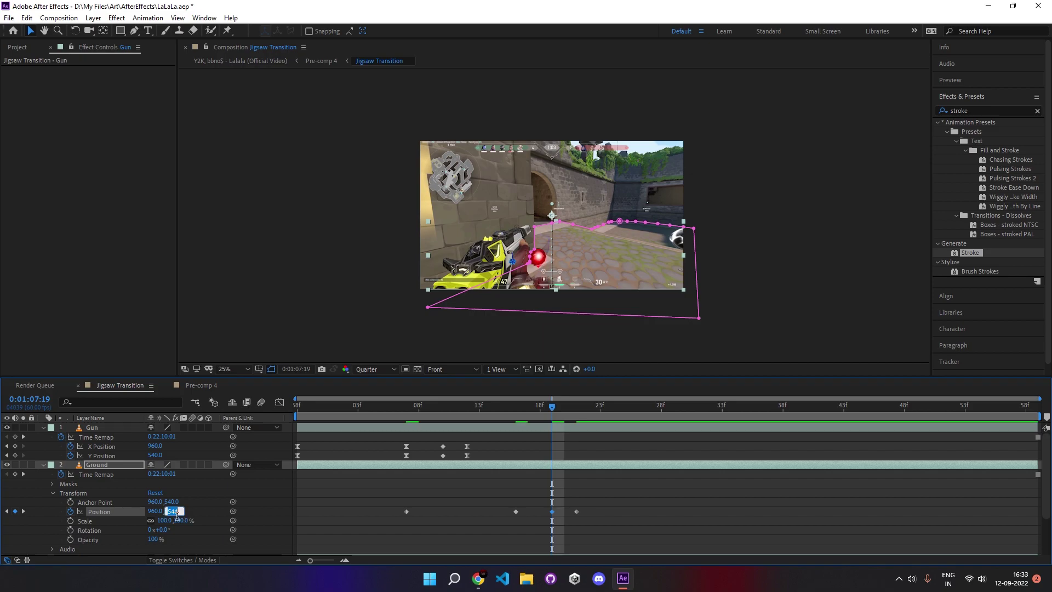
{"action": "key", "text": "Return"}
{"action": "left_click_drag", "start_coordinate": [480, 411], "coordinate": [236, 406]}
{"action": "key", "text": "space"}
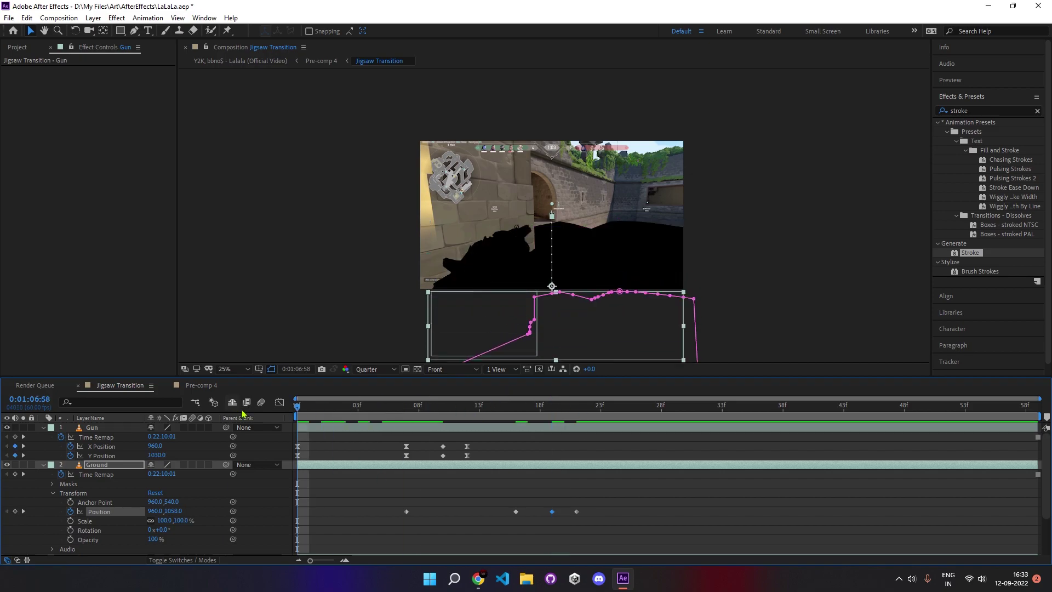
{"action": "key", "text": "space"}
{"action": "left_click_drag", "start_coordinate": [514, 408], "coordinate": [556, 410]}
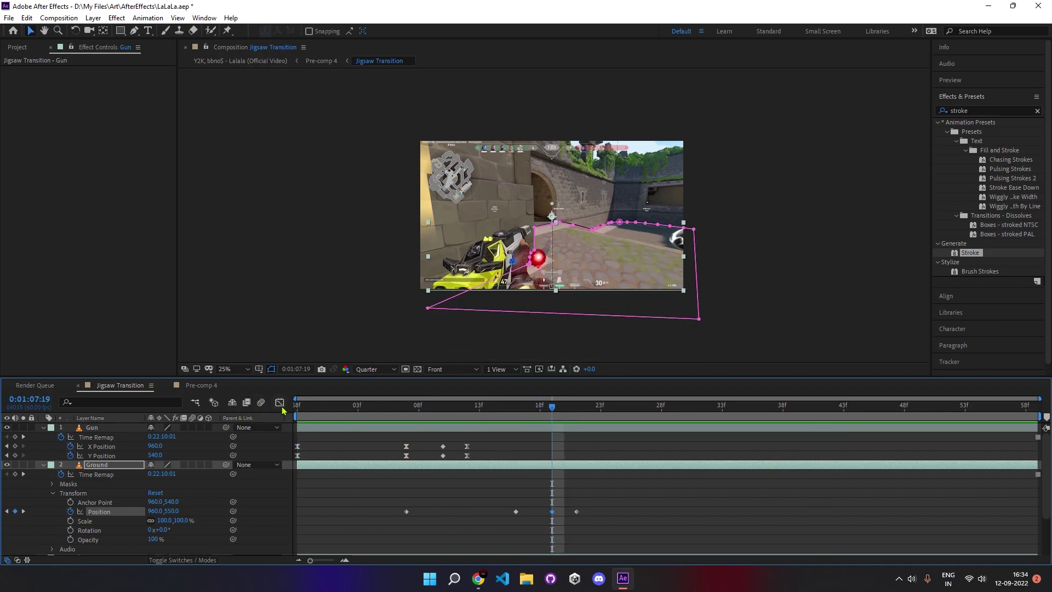
Step: Separate the Ground's Position into X and Y dimensions and smooth the Y Position curve between its first two keyframes
{"action": "left_click", "coordinate": [281, 404]}
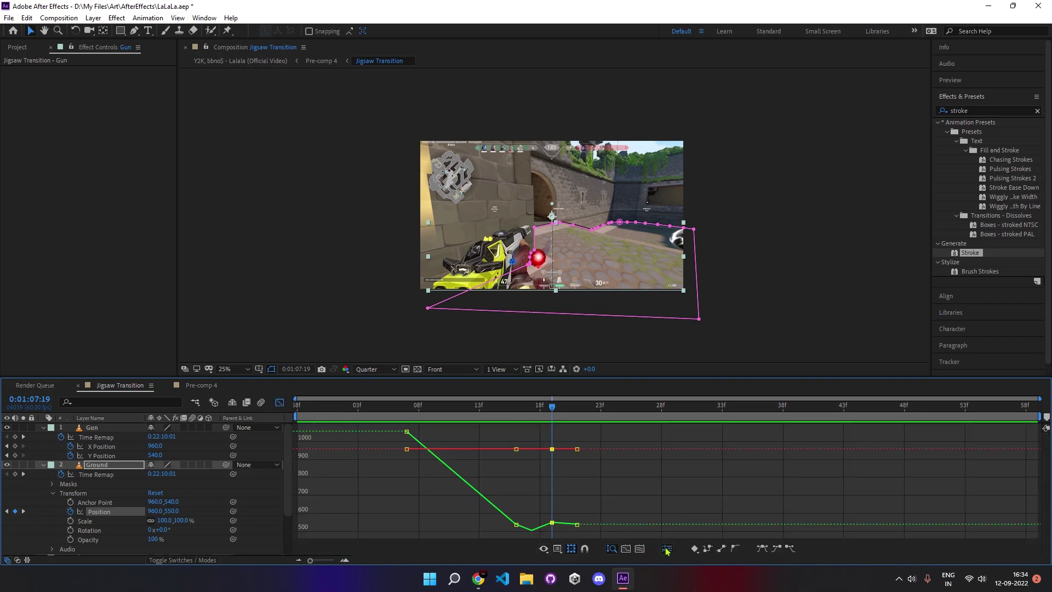
{"action": "left_click", "coordinate": [667, 549]}
{"action": "left_click", "coordinate": [417, 448]}
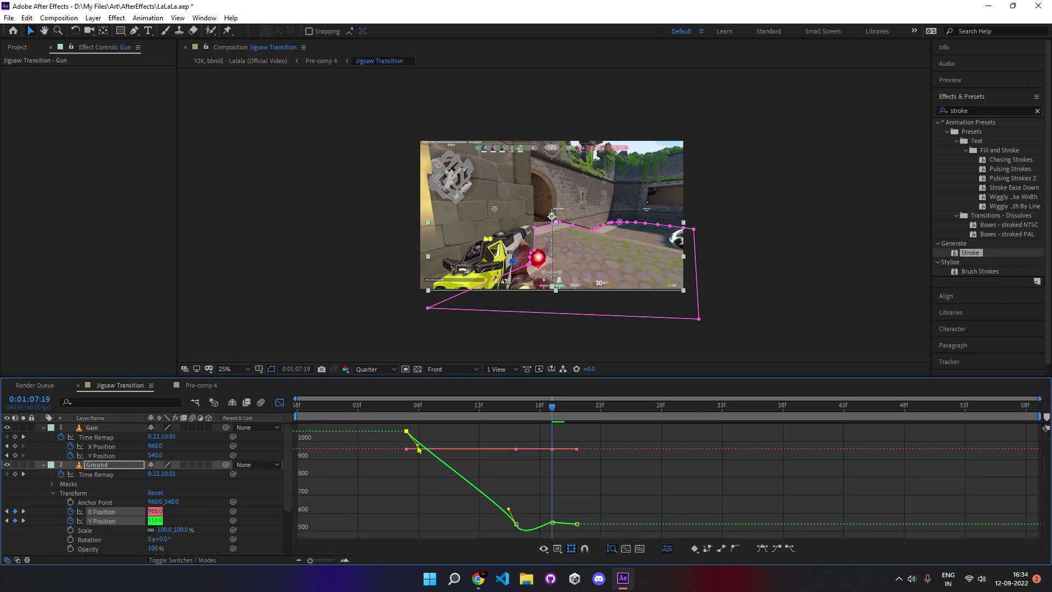
{"action": "left_click", "coordinate": [516, 523]}
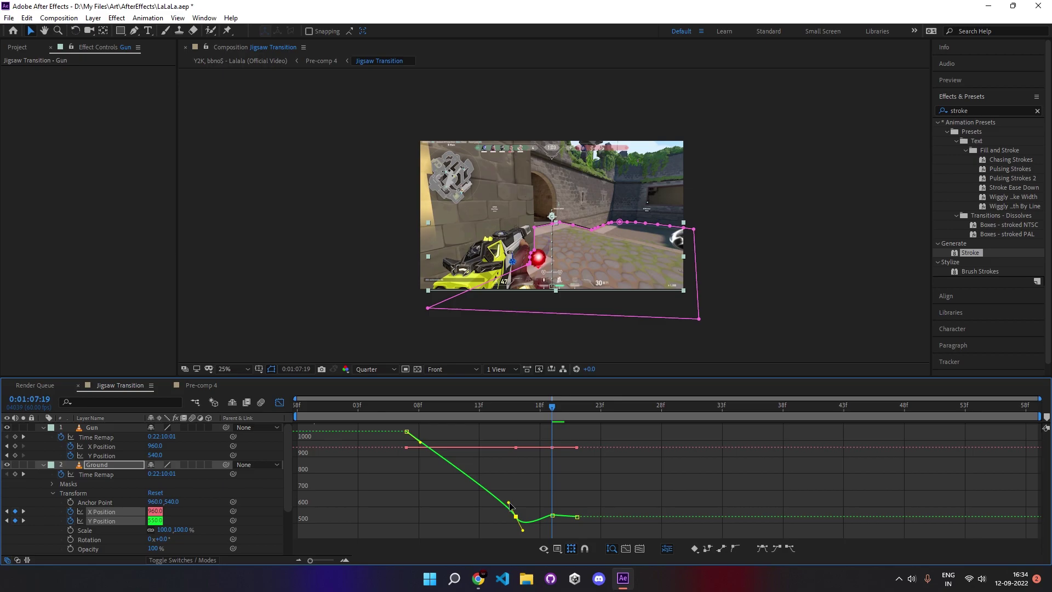
{"action": "left_click_drag", "start_coordinate": [507, 509], "coordinate": [509, 510]}
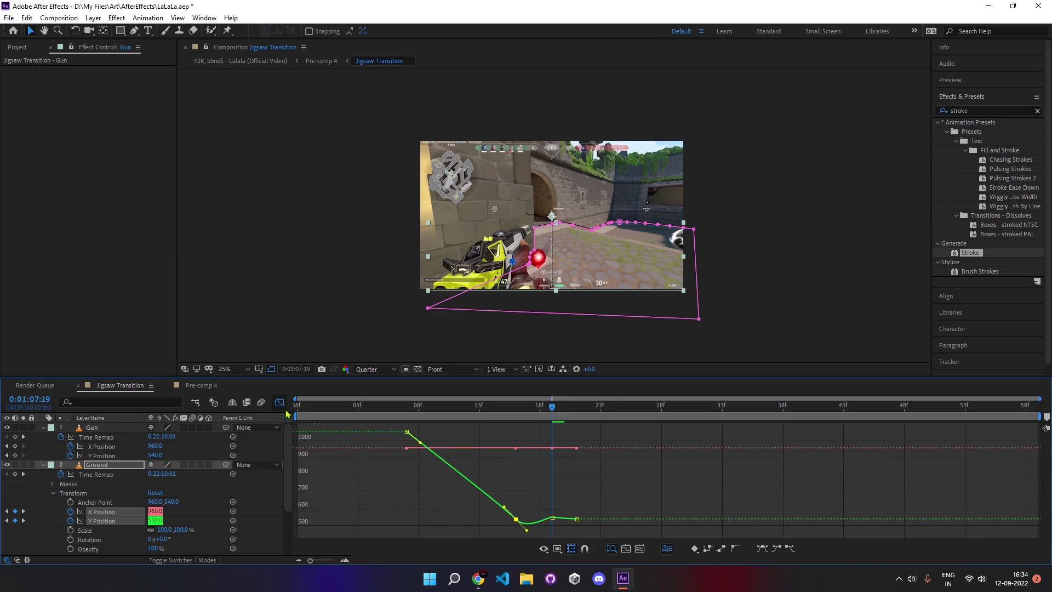
{"action": "left_click", "coordinate": [280, 403]}
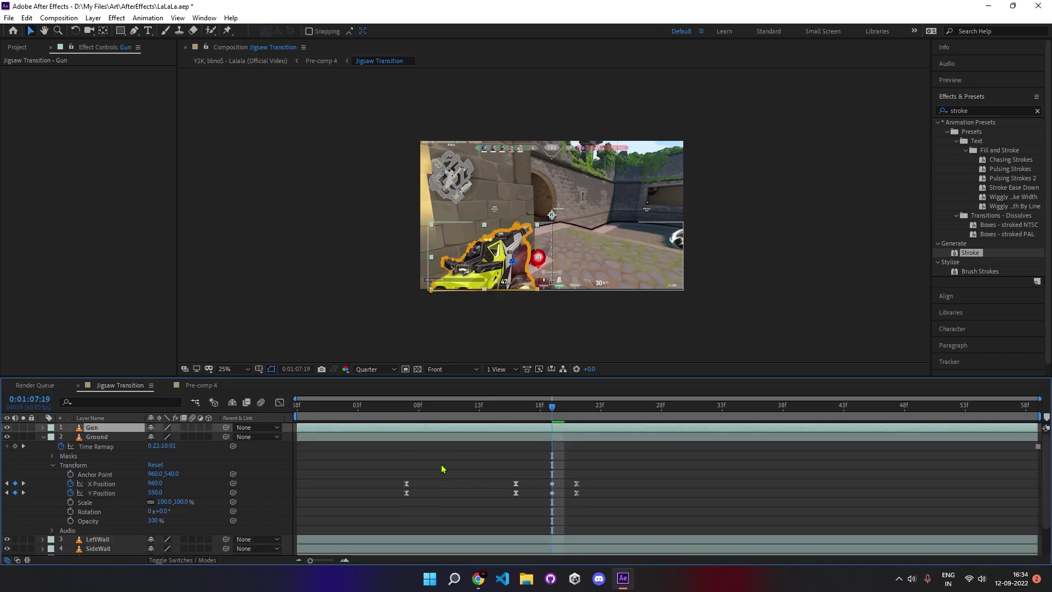
Step: Enable Position keyframing on the LeftWall layer at 0:01:07:16
{"action": "key", "text": "u"}
{"action": "key", "text": "u"}
{"action": "left_click", "coordinate": [44, 474]}
{"action": "left_click", "coordinate": [53, 502]}
{"action": "key", "text": "j"}
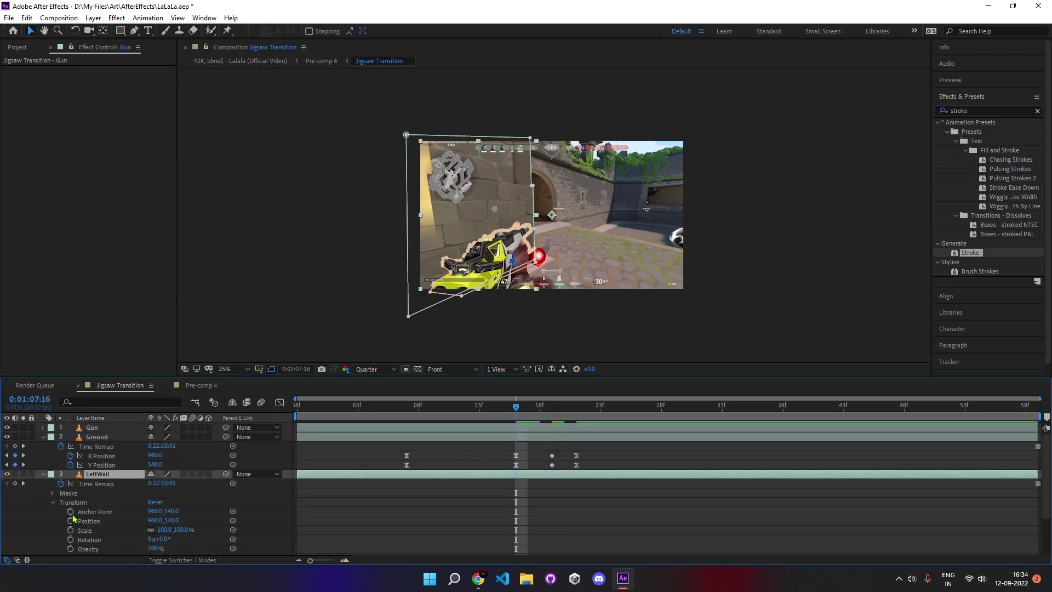
{"action": "left_click", "coordinate": [71, 521]}
Step: Add further Position keyframes to the LeftWall layer at 0:01:07:25, 0:01:07:28 and 0:01:07:30
{"action": "key", "text": "Page_Down"}
{"action": "key", "text": "Page_Down"}
{"action": "key", "text": "Page_Down"}
{"action": "key", "text": "Page_Down"}
{"action": "key", "text": "Page_Down"}
{"action": "key", "text": "Page_Down"}
{"action": "key", "text": "Page_Down"}
{"action": "key", "text": "Page_Down"}
{"action": "key", "text": "Page_Down"}
{"action": "left_click", "coordinate": [15, 520]}
{"action": "key", "text": "Page_Down"}
{"action": "key", "text": "Page_Down"}
{"action": "key", "text": "Page_Down"}
{"action": "left_click", "coordinate": [15, 520]}
{"action": "key", "text": "Page_Down"}
{"action": "key", "text": "Page_Down"}
{"action": "left_click", "coordinate": [15, 521]}
Step: Set the LeftWall's Position to 111, 540 at 0:01:07:16, nudge it slightly left at 0:01:07:28, and preview the motion
{"action": "left_click", "coordinate": [515, 407]}
{"action": "left_click_drag", "start_coordinate": [154, 520], "coordinate": [0, 526]}
{"action": "left_click_drag", "start_coordinate": [154, 522], "coordinate": [5, 523]}
{"action": "left_click", "coordinate": [660, 409]}
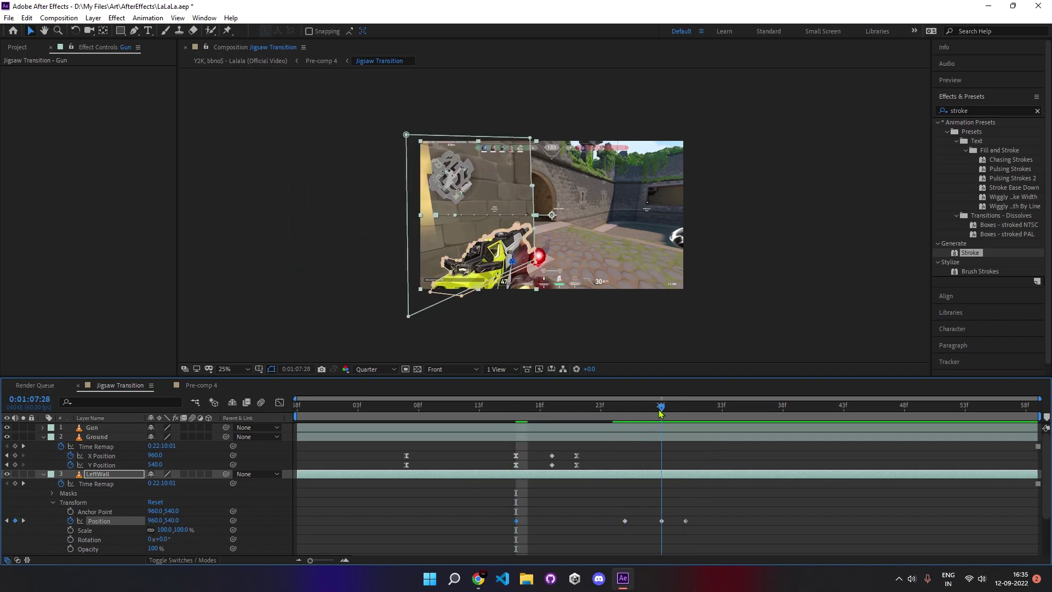
{"action": "left_click_drag", "start_coordinate": [159, 523], "coordinate": [157, 523]}
{"action": "key", "text": "space"}
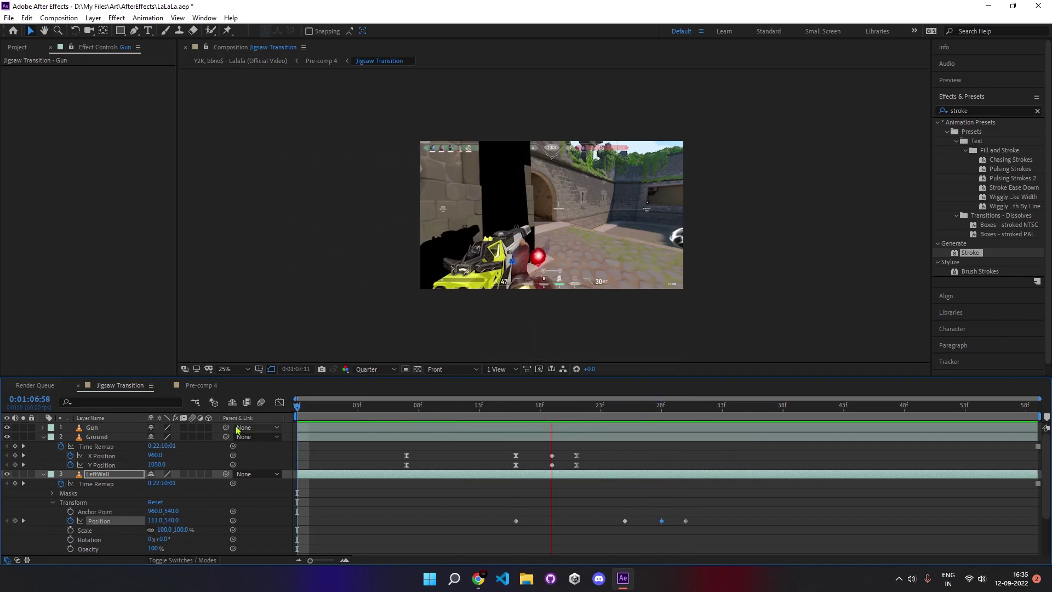
{"action": "key", "text": "space"}
Step: Separate the LeftWall's Position into X and Y dimensions and smooth the X Position curve around its second keyframe
{"action": "left_click", "coordinate": [280, 402]}
{"action": "left_click", "coordinate": [666, 549]}
{"action": "left_click", "coordinate": [625, 437]}
{"action": "left_click_drag", "start_coordinate": [552, 492], "coordinate": [528, 518]}
{"action": "left_click_drag", "start_coordinate": [589, 485], "coordinate": [617, 456]}
{"action": "left_click", "coordinate": [279, 402]}
Step: Enable Position keyframing on the SideWall layer at 0:01:07:25
{"action": "left_click", "coordinate": [361, 437]}
{"action": "key", "text": "u"}
{"action": "left_click", "coordinate": [520, 446]}
{"action": "key", "text": "u"}
{"action": "left_click", "coordinate": [550, 166]}
{"action": "left_click", "coordinate": [43, 484]}
{"action": "left_click", "coordinate": [52, 512]}
{"action": "left_click", "coordinate": [71, 522]}
Step: Add further Position keyframes to the SideWall layer at 0:01:07:34, 0:01:07:37 and 0:01:07:39
{"action": "key", "text": "Page_Down"}
{"action": "key", "text": "Page_Down"}
{"action": "key", "text": "Page_Down"}
{"action": "key", "text": "Page_Down"}
{"action": "key", "text": "Page_Down"}
{"action": "key", "text": "Page_Down"}
{"action": "key", "text": "Page_Down"}
{"action": "key", "text": "Page_Down"}
{"action": "key", "text": "Page_Down"}
{"action": "left_click", "coordinate": [16, 522]}
{"action": "key", "text": "Page_Down"}
{"action": "key", "text": "Page_Down"}
{"action": "key", "text": "Page_Down"}
{"action": "left_click", "coordinate": [16, 522]}
{"action": "key", "text": "Page_Down"}
{"action": "key", "text": "Page_Down"}
{"action": "left_click", "coordinate": [15, 523]}
Step: Move the SideWall up out of frame at its first keyframe and set its Position to 960, 530 at 0:01:07:37
{"action": "triple_click", "coordinate": [6, 522]}
{"action": "key", "text": "u"}
{"action": "left_click_drag", "start_coordinate": [173, 502], "coordinate": [1, 499]}
{"action": "left_click_drag", "start_coordinate": [730, 411], "coordinate": [771, 411]}
{"action": "left_click_drag", "start_coordinate": [172, 501], "coordinate": [174, 501]}
{"action": "left_click", "coordinate": [784, 408]}
{"action": "left_click_drag", "start_coordinate": [785, 409], "coordinate": [770, 409]}
{"action": "left_click_drag", "start_coordinate": [172, 501], "coordinate": [178, 510]}
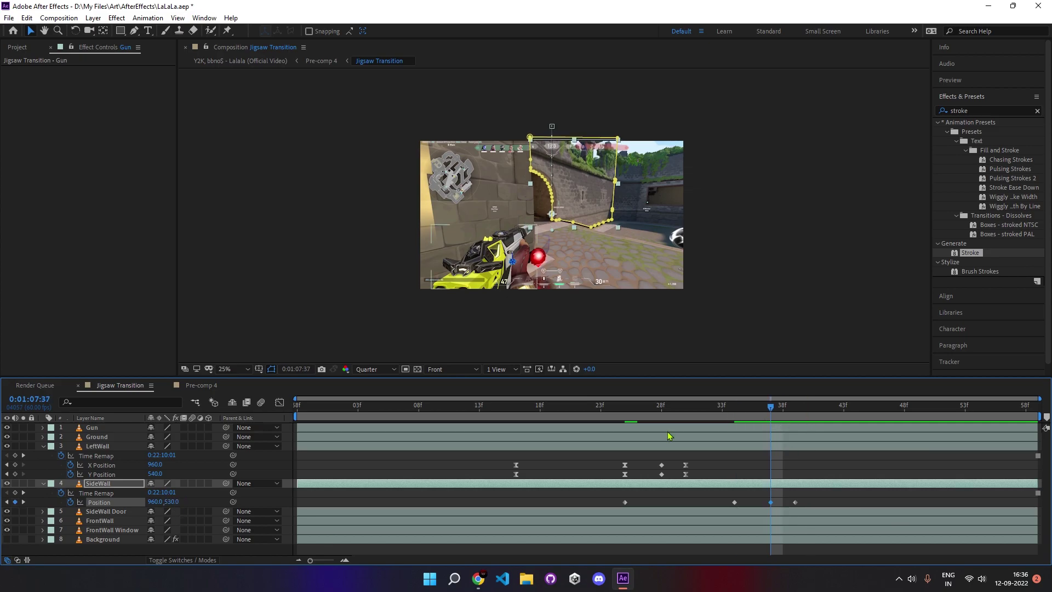
Step: Separate the SideWall's Position into X and Y dimensions and smooth the Y Position curve between its first two keyframes
{"action": "key", "text": "shift+F3"}
{"action": "left_click", "coordinate": [667, 548]}
{"action": "left_click", "coordinate": [729, 475]}
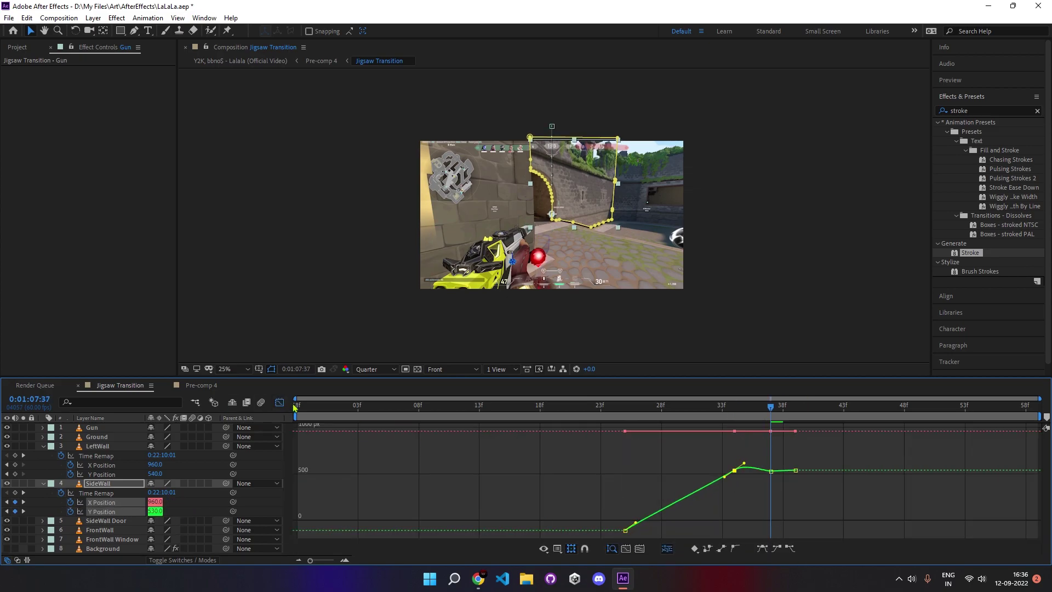
{"action": "left_click", "coordinate": [279, 403]}
Step: Enable Position keyframing on the SideWall Door layer at 0:01:07:34
{"action": "left_click", "coordinate": [700, 521]}
{"action": "key", "text": "u"}
{"action": "key", "text": "u"}
{"action": "left_click", "coordinate": [43, 520]}
{"action": "left_click", "coordinate": [52, 541]}
{"action": "scroll", "coordinate": [57, 542], "scroll_direction": "down", "scroll_amount": 3}
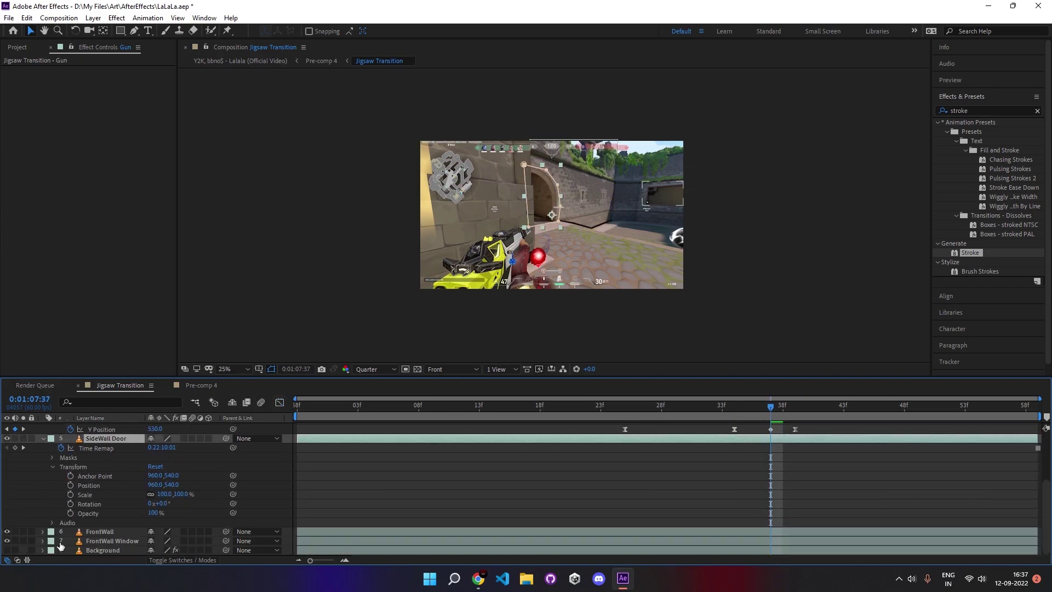
{"action": "left_click_drag", "start_coordinate": [771, 406], "coordinate": [738, 407]}
{"action": "left_click", "coordinate": [71, 485]}
Step: Add SideWall Door Position keyframes at 0:01:07:43, 0:01:07:46 and 0:01:07:48, and raise the door from its place at the first keyframe
{"action": "key", "text": "Page_Down"}
{"action": "key", "text": "Page_Down"}
{"action": "key", "text": "Page_Down"}
{"action": "key", "text": "Page_Down"}
{"action": "key", "text": "Page_Down"}
{"action": "key", "text": "Page_Down"}
{"action": "key", "text": "Page_Down"}
{"action": "key", "text": "Page_Down"}
{"action": "key", "text": "Page_Down"}
{"action": "left_click", "coordinate": [16, 486]}
{"action": "key", "text": "Page_Down"}
{"action": "key", "text": "Page_Down"}
{"action": "key", "text": "Page_Down"}
{"action": "left_click", "coordinate": [17, 486]}
{"action": "key", "text": "Page_Down"}
{"action": "key", "text": "Page_Down"}
{"action": "left_click", "coordinate": [17, 485]}
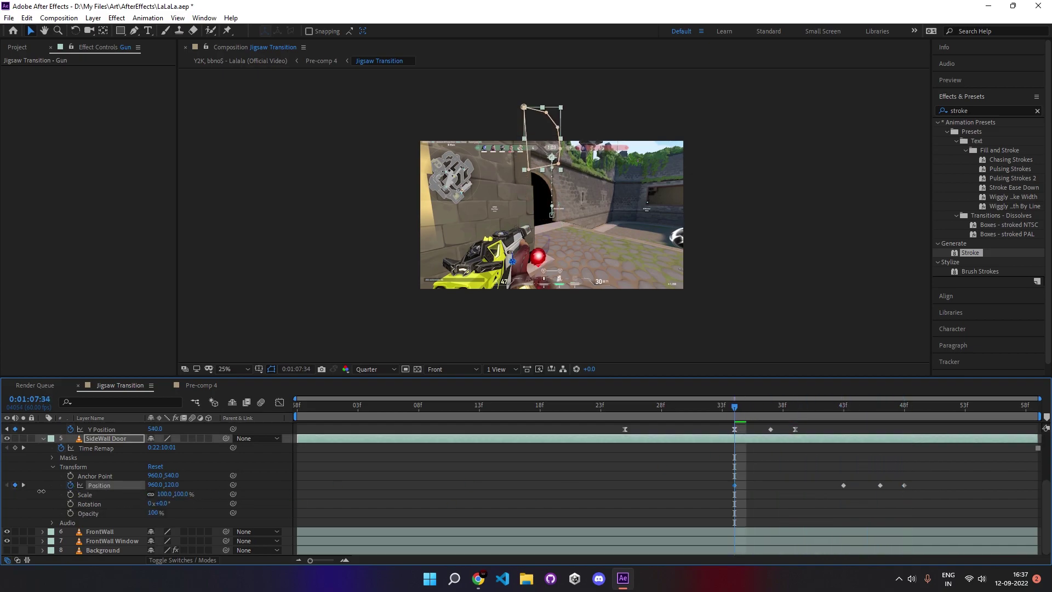
Step: Preview the motion and shift all SideWall Door Position keyframes six frames earlier, so the second sits at 0:01:07:37
{"action": "key", "text": "space"}
{"action": "left_click_drag", "start_coordinate": [726, 410], "coordinate": [771, 418]}
{"action": "left_click_drag", "start_coordinate": [722, 474], "coordinate": [921, 496]}
{"action": "left_click_drag", "start_coordinate": [844, 486], "coordinate": [774, 486]}
{"action": "left_click", "coordinate": [340, 426]}
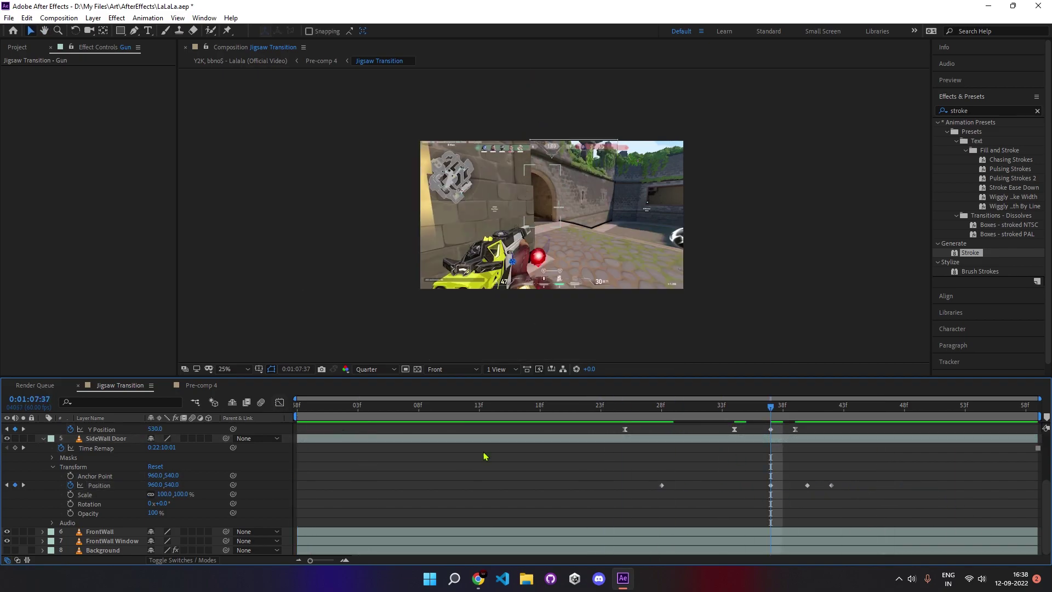
Step: Separate the SideWall Door's Position into X and Y dimensions and adjust the Y Position curve at its second keyframe
{"action": "left_click", "coordinate": [99, 484]}
{"action": "left_click", "coordinate": [278, 402]}
{"action": "left_click", "coordinate": [666, 548]}
{"action": "left_click", "coordinate": [770, 479]}
{"action": "key", "text": "shift+F3"}
Step: Show only the keyframed properties of SideWall Door and enable Position keyframing on the FrontWall layer at 0:01:07:37
{"action": "scroll", "coordinate": [657, 465], "scroll_direction": "up", "scroll_amount": 2}
{"action": "left_click", "coordinate": [548, 430]}
{"action": "scroll", "coordinate": [482, 430], "scroll_direction": "down", "scroll_amount": 3}
{"action": "left_click", "coordinate": [482, 429], "text": "shift"}
{"action": "key", "text": "u"}
{"action": "left_click", "coordinate": [518, 502]}
{"action": "left_click", "coordinate": [42, 502]}
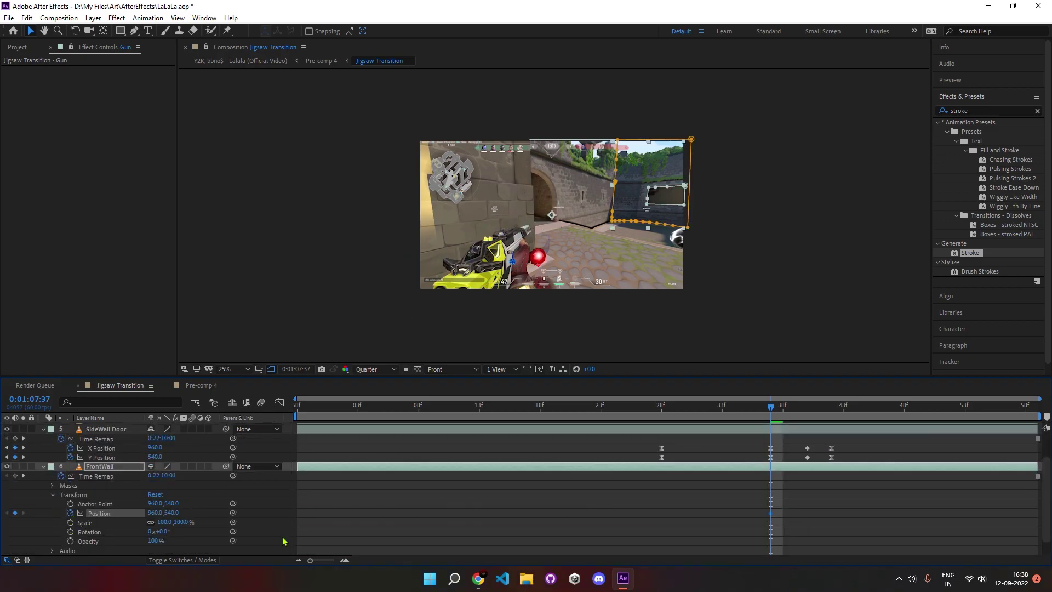
Step: Add FrontWall Position keyframes at 0:01:07:46, 0:01:07:49 and 0:01:07:51
{"action": "key", "text": "Page_Down"}
{"action": "key", "text": "Page_Down"}
{"action": "key", "text": "Page_Down"}
{"action": "key", "text": "Page_Down"}
{"action": "key", "text": "Page_Down"}
{"action": "key", "text": "Page_Down"}
{"action": "key", "text": "Page_Down"}
{"action": "key", "text": "Page_Down"}
{"action": "key", "text": "Page_Down"}
{"action": "left_click", "coordinate": [15, 513]}
{"action": "key", "text": "Page_Down"}
{"action": "key", "text": "Page_Down"}
{"action": "key", "text": "Page_Down"}
{"action": "left_click", "coordinate": [14, 513]}
{"action": "key", "text": "Page_Down"}
{"action": "key", "text": "Page_Down"}
Step: Raise the front wall out of its place at its first Position keyframe
{"action": "key", "text": "j"}
{"action": "key", "text": "j"}
{"action": "key", "text": "j"}
{"action": "left_click_drag", "start_coordinate": [173, 513], "coordinate": [139, 512]}
{"action": "left_click_drag", "start_coordinate": [157, 513], "coordinate": [147, 515]}
Step: Set FrontWall's Y position to 530 at the 0:01:07:49 keyframe
{"action": "key", "text": "Page_Down"}
{"action": "key", "text": "Page_Down"}
{"action": "key", "text": "Page_Down"}
{"action": "key", "text": "Page_Down"}
{"action": "key", "text": "Page_Down"}
{"action": "key", "text": "Page_Down"}
{"action": "key", "text": "Page_Down"}
{"action": "key", "text": "Page_Down"}
{"action": "key", "text": "Page_Down"}
{"action": "key", "text": "Page_Down"}
{"action": "key", "text": "Page_Down"}
{"action": "key", "text": "Page_Down"}
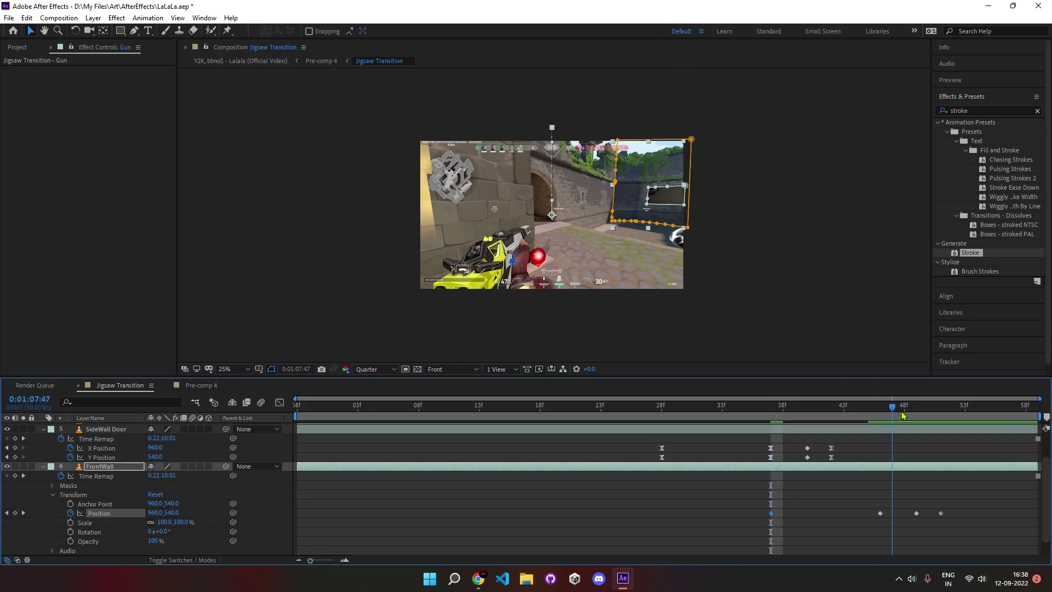
{"action": "left_click", "coordinate": [171, 513]}
{"action": "type", "text": "530"}
{"action": "key", "text": "Return"}
Step: Separate FrontWall's Position into X and Y dimensions
{"action": "key", "text": "Page_Down"}
{"action": "key", "text": "Page_Down"}
{"action": "left_click", "coordinate": [280, 402]}
{"action": "left_click", "coordinate": [667, 548]}
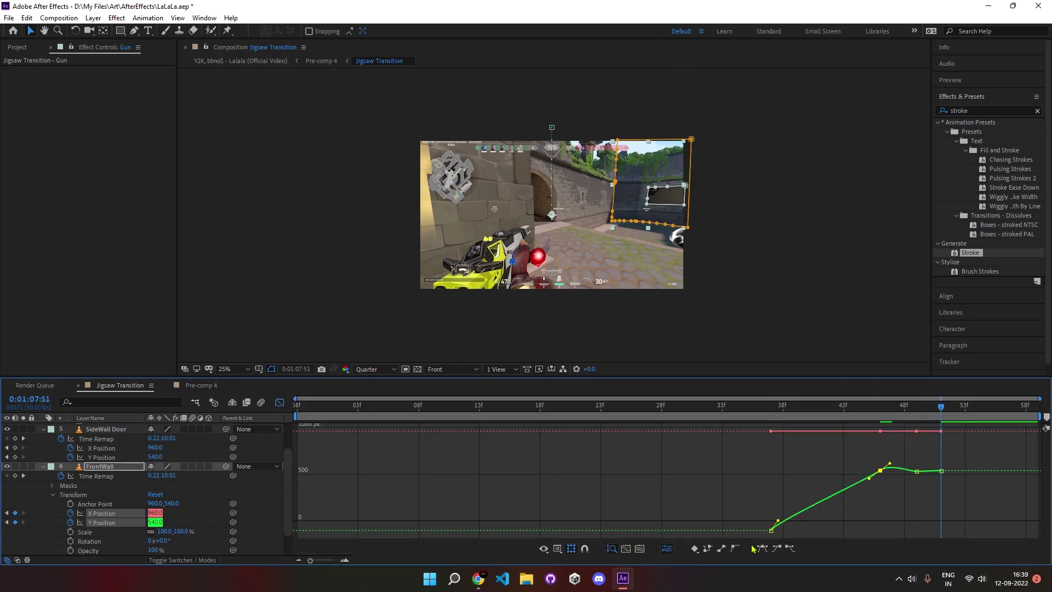
{"action": "left_click", "coordinate": [279, 402]}
Step: Collapse the finished layers to their keyframed properties and add a FrontWall Window Position keyframe at 0:01:07:46
{"action": "left_click", "coordinate": [752, 431]}
{"action": "key", "text": "u"}
{"action": "left_click", "coordinate": [757, 441]}
{"action": "key", "text": "u"}
{"action": "left_click", "coordinate": [551, 512]}
{"action": "left_click", "coordinate": [44, 512]}
{"action": "left_click_drag", "start_coordinate": [904, 411], "coordinate": [879, 414]}
{"action": "key", "text": "alt+shift+p"}
Step: Add further FrontWall Window Position keyframes, starting at 0:01:07:55
{"action": "left_click_drag", "start_coordinate": [977, 411], "coordinate": [989, 411]}
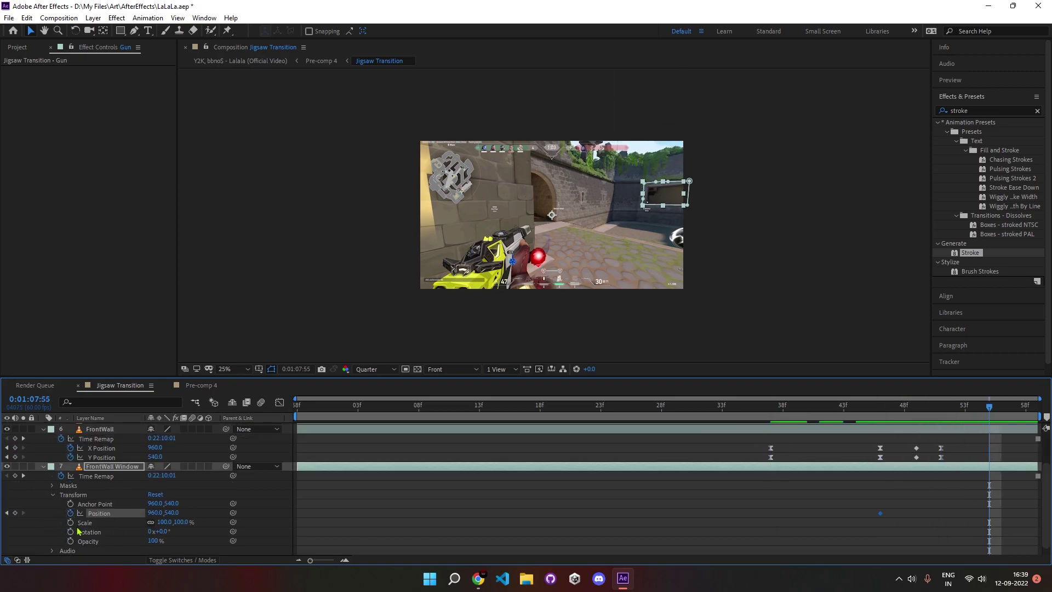
{"action": "left_click", "coordinate": [15, 513]}
{"action": "key", "text": "k"}
{"action": "left_click", "coordinate": [15, 512]}
Step: Shift the FrontWall Window Position keyframes to 0:01:07:40, 0:01:07:49, 0:01:07:52 and 0:01:07:54, and show only the keyframed properties
{"action": "key", "text": "j"}
{"action": "key", "text": "j"}
{"action": "key", "text": "j"}
{"action": "key", "text": "j"}
{"action": "left_click_drag", "start_coordinate": [859, 526], "coordinate": [916, 514]}
{"action": "key", "text": "k"}
{"action": "left_click_drag", "start_coordinate": [977, 411], "coordinate": [951, 412]}
{"action": "key", "text": "u"}
Step: Raise the front wall window out of its place at its first Position keyframe, 0:01:07:40
{"action": "left_click", "coordinate": [807, 408]}
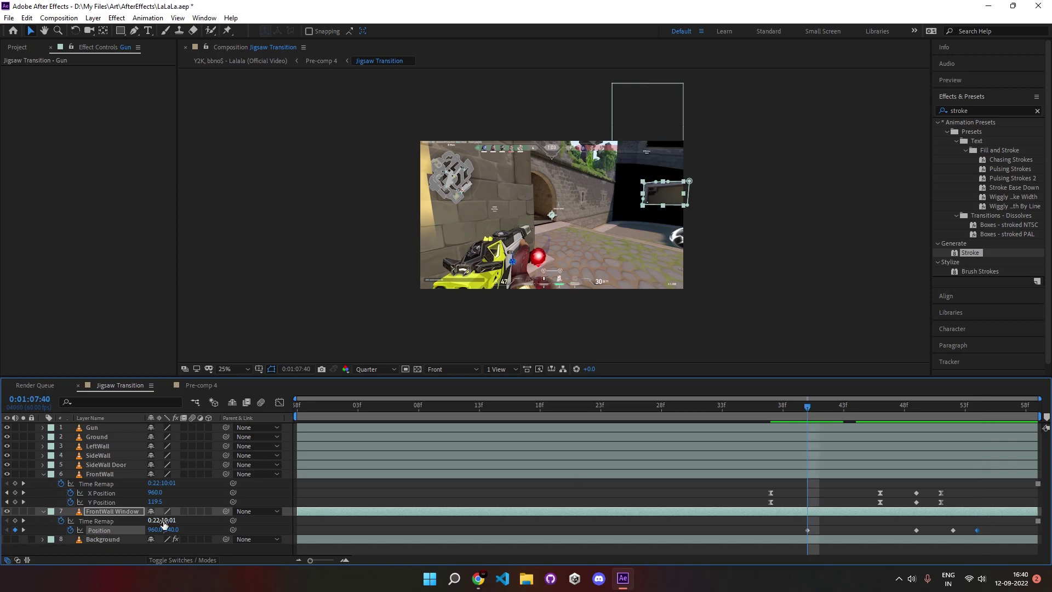
{"action": "left_click_drag", "start_coordinate": [172, 529], "coordinate": [4, 537]}
{"action": "left_click_drag", "start_coordinate": [69, 534], "coordinate": [77, 534]}
Step: Set FrontWall Window's Y position to 530 at the 0:01:07:52 keyframe
{"action": "key", "text": "k"}
{"action": "key", "text": "k"}
{"action": "key", "text": "k"}
{"action": "key", "text": "k"}
{"action": "left_click", "coordinate": [170, 530]}
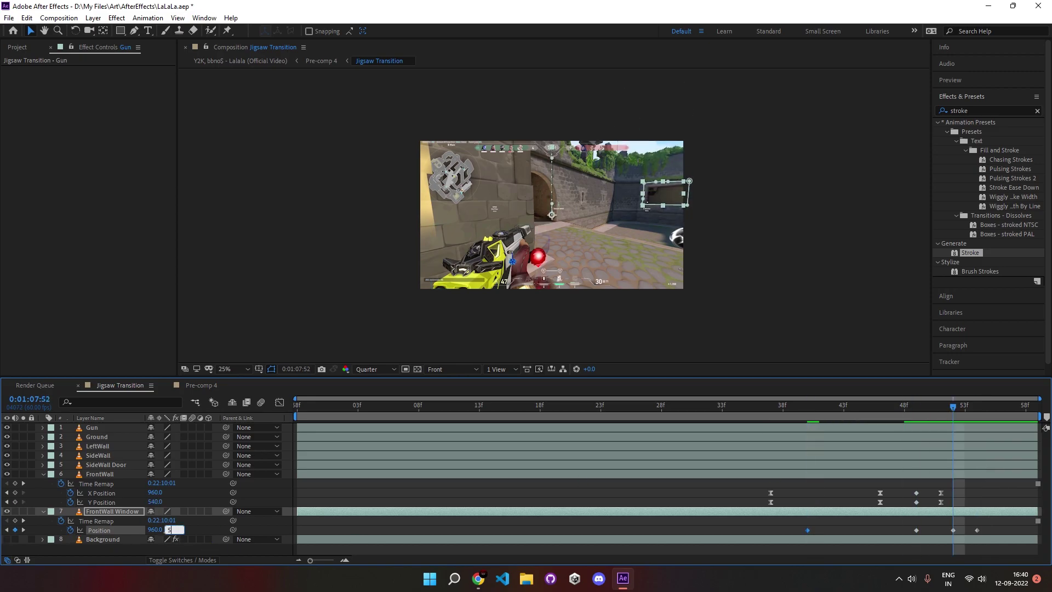
Step: Separate FrontWall Window's Position into X and Y dimensions, adjust the Y curve at its first two keyframes, and preview the motion
{"action": "left_click", "coordinate": [279, 402]}
{"action": "left_click", "coordinate": [667, 549]}
{"action": "left_click", "coordinate": [916, 476]}
{"action": "left_click_drag", "start_coordinate": [909, 486], "coordinate": [905, 484]}
{"action": "left_click_drag", "start_coordinate": [812, 518], "coordinate": [817, 522]}
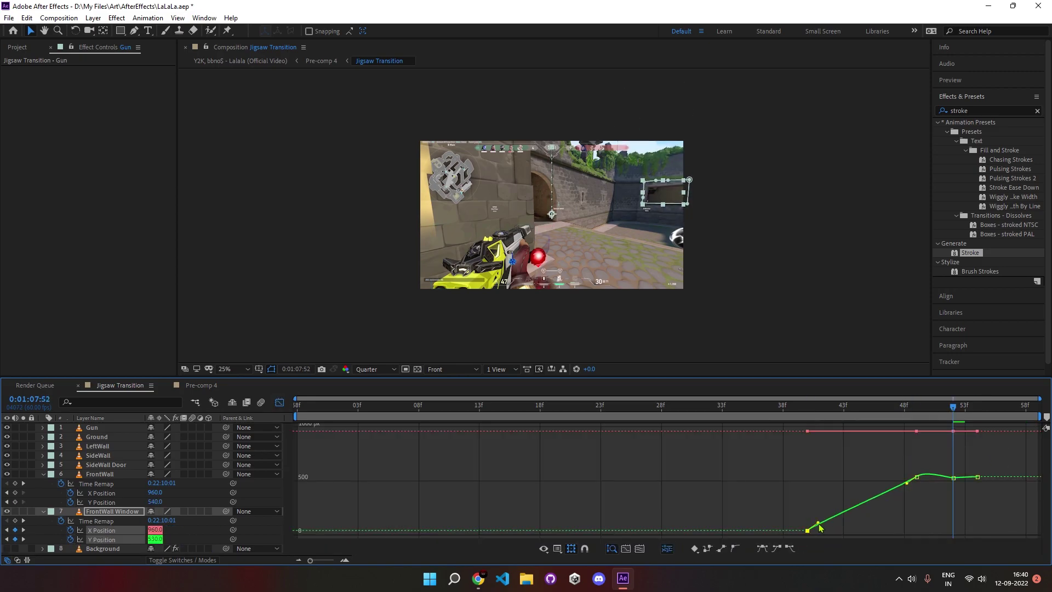
{"action": "key", "text": "space"}
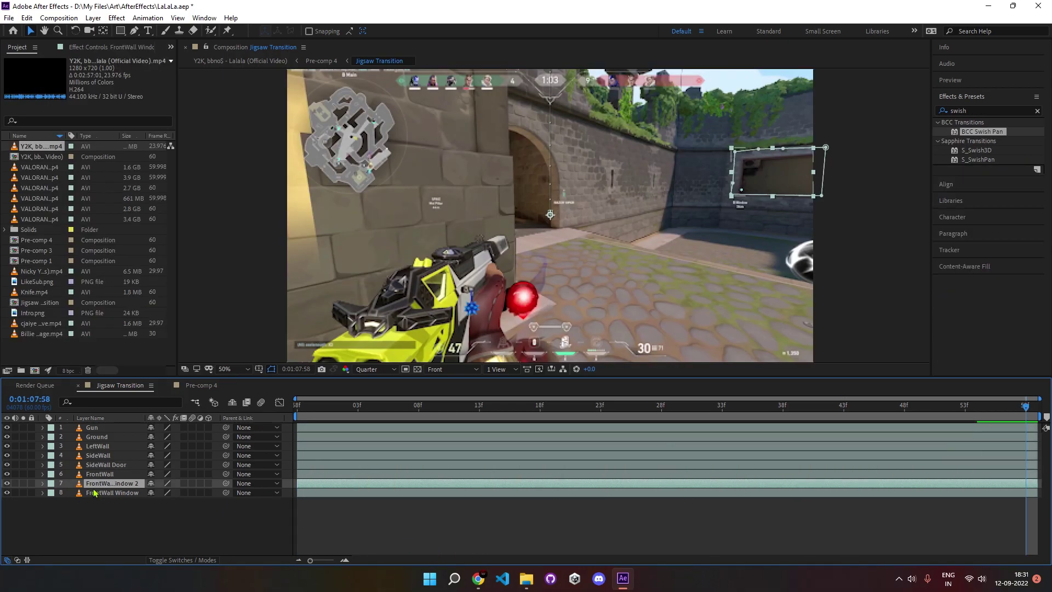
Step: Turn the lowest FrontWall Window copy into an unmasked layer without keyframes named Background, and hide all other layers
{"action": "left_click", "coordinate": [97, 493]}
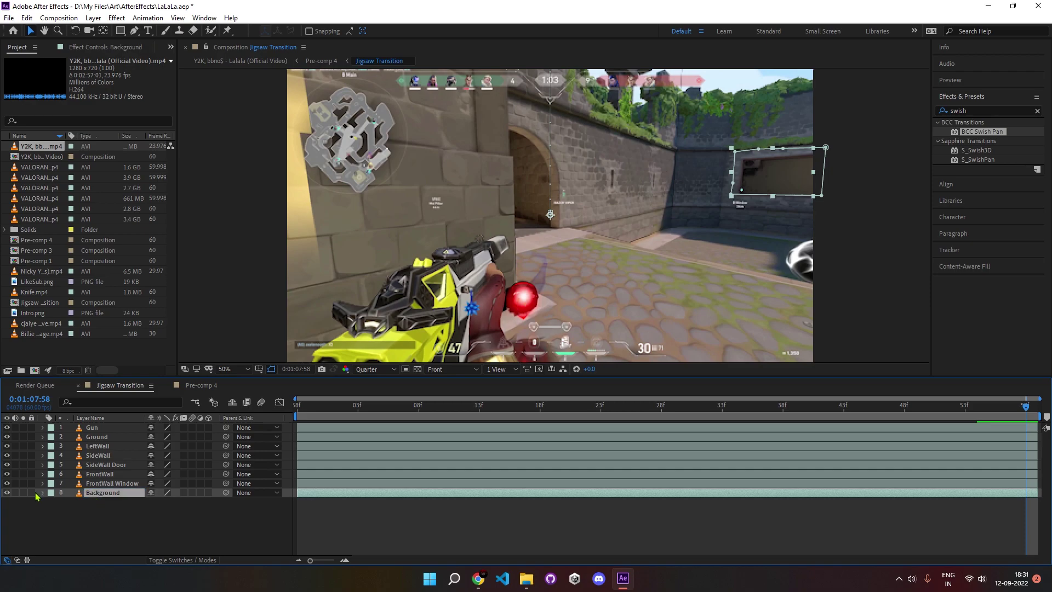
{"action": "key", "text": "Delete"}
{"action": "left_click_drag", "start_coordinate": [794, 510], "coordinate": [898, 514]}
{"action": "key", "text": "u"}
{"action": "key", "text": "u"}
{"action": "left_click", "coordinate": [881, 495]}
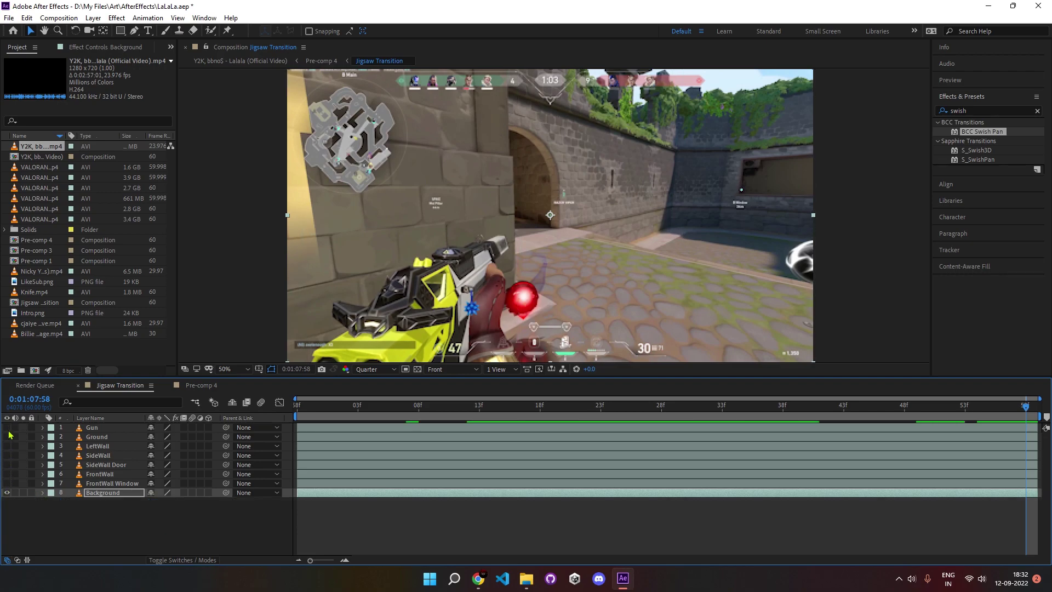
Step: Search the effects for a blur and apply Sapphire's S_Blur to the Background layer
{"action": "left_click", "coordinate": [967, 111]}
{"action": "type", "text": "s blur"}
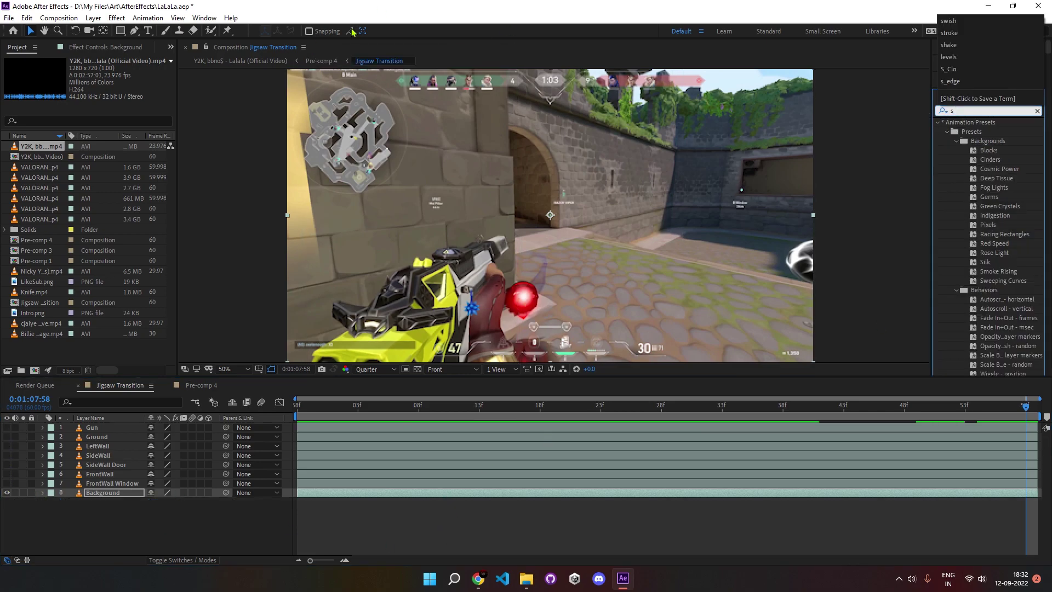
{"action": "scroll", "coordinate": [965, 215], "scroll_direction": "down", "scroll_amount": 5}
{"action": "left_click_drag", "start_coordinate": [867, 206], "coordinate": [526, 493]}
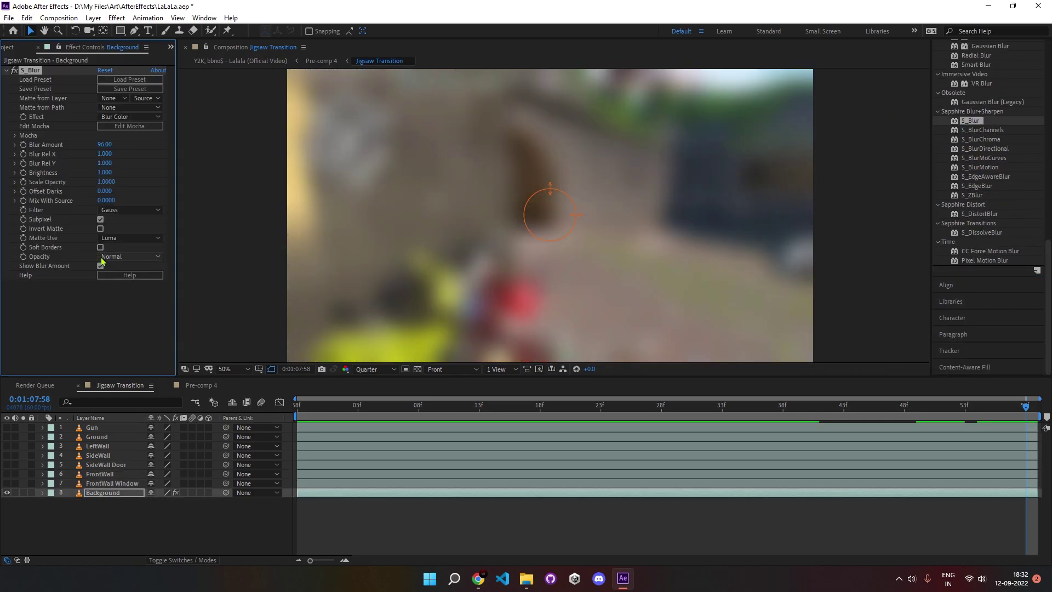
Step: Set the S_Blur Blur Amount to 15, make all the other layers visible again, and return to the composition's start
{"action": "key", "text": "Return"}
{"action": "left_click_drag", "start_coordinate": [8, 483], "coordinate": [7, 427]}
{"action": "key", "text": "Home"}
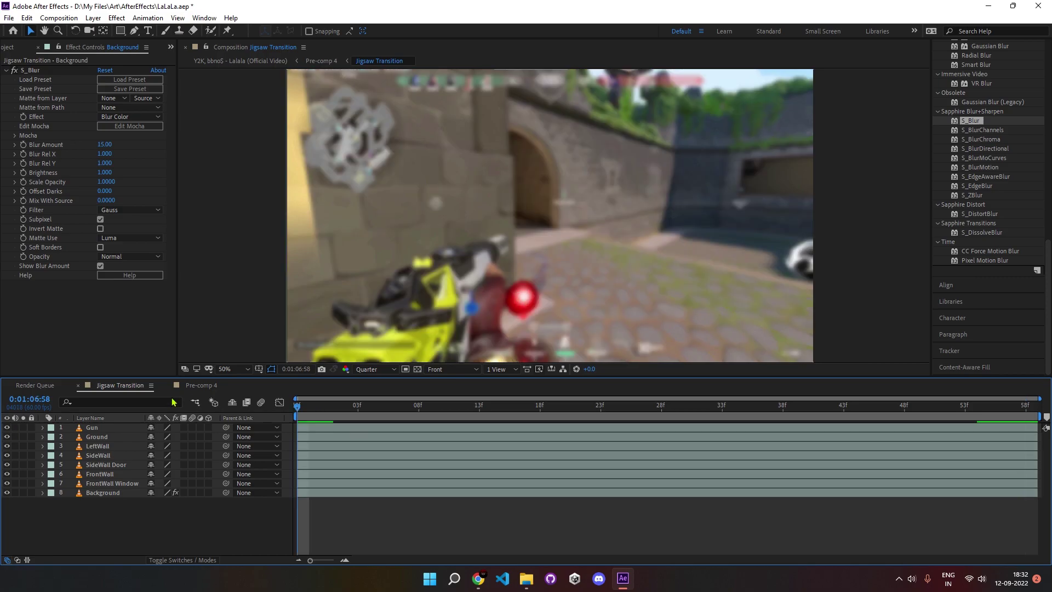